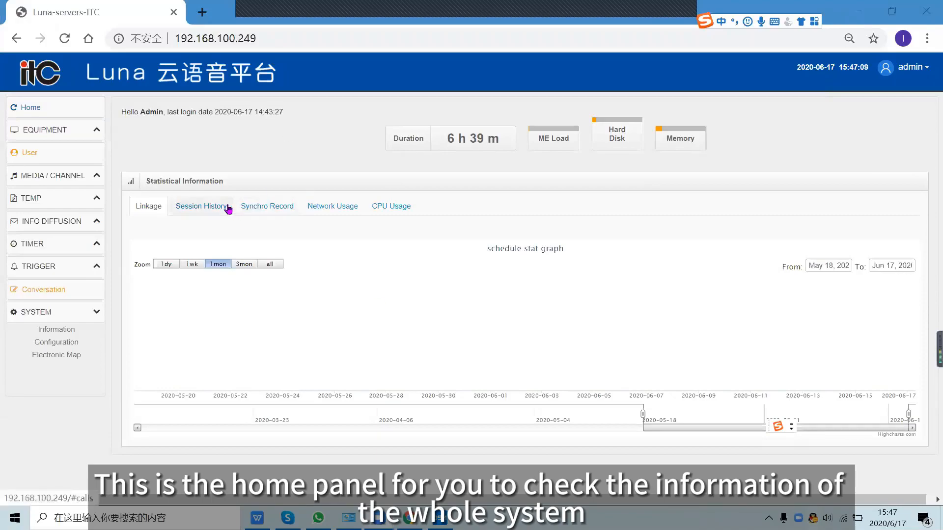
- Open the registration and edit form for terminal 1003 from the terminal list, and return without saving
click(71, 130)
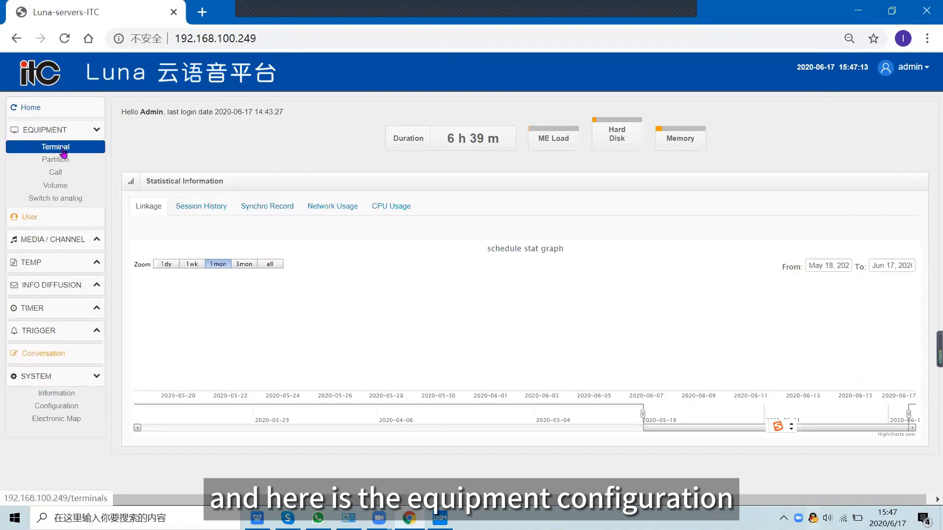
click(63, 151)
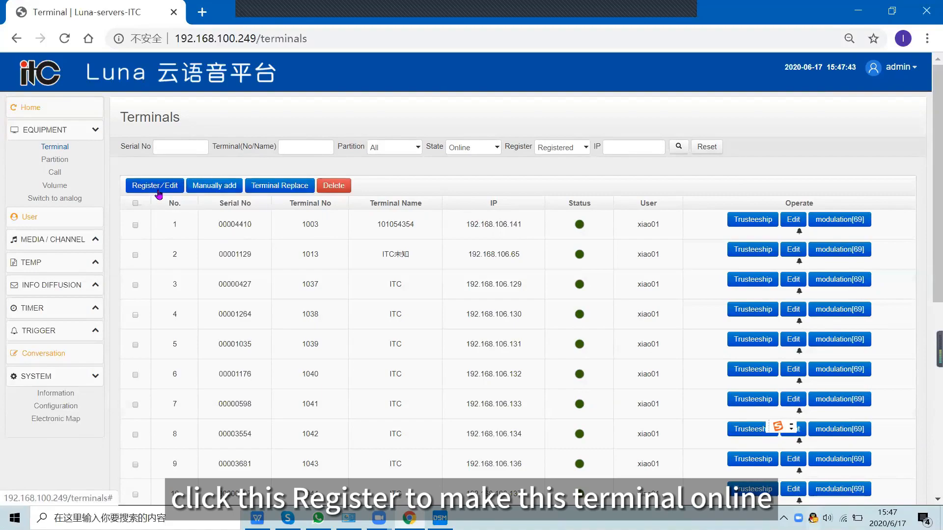
click(135, 225)
click(160, 190)
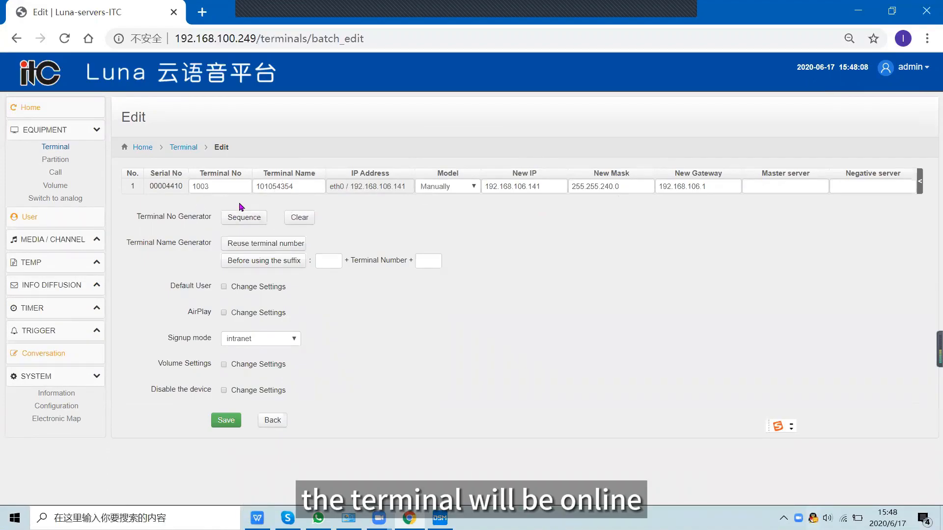
click(261, 421)
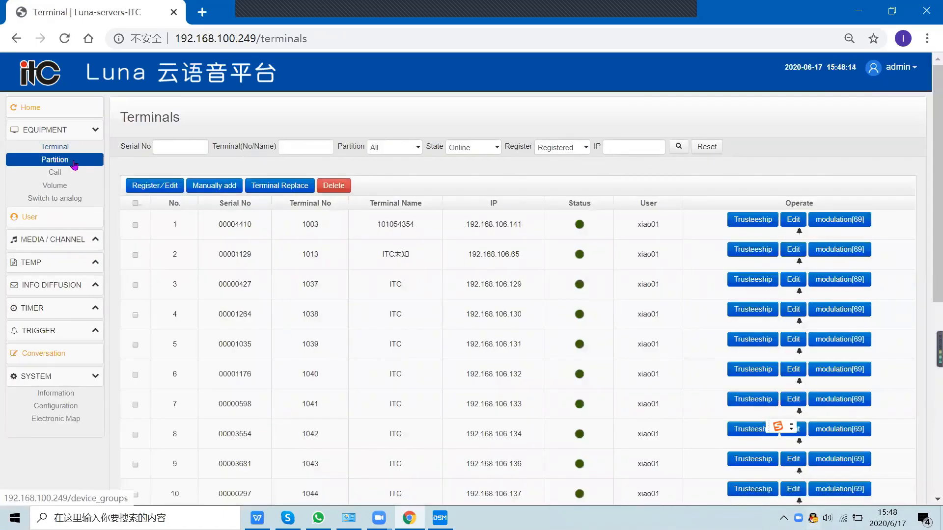
- Start a new partition from the partition list and review its number, name and description fields
click(74, 164)
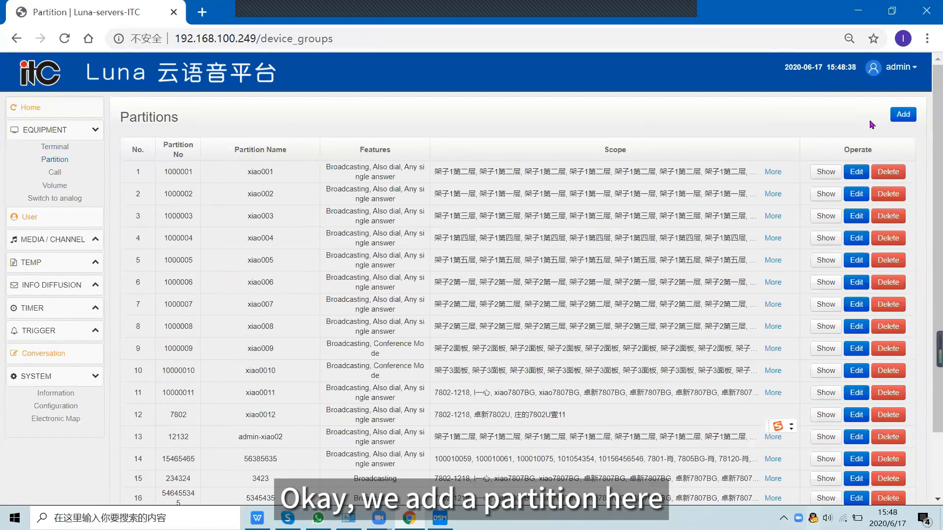
click(903, 114)
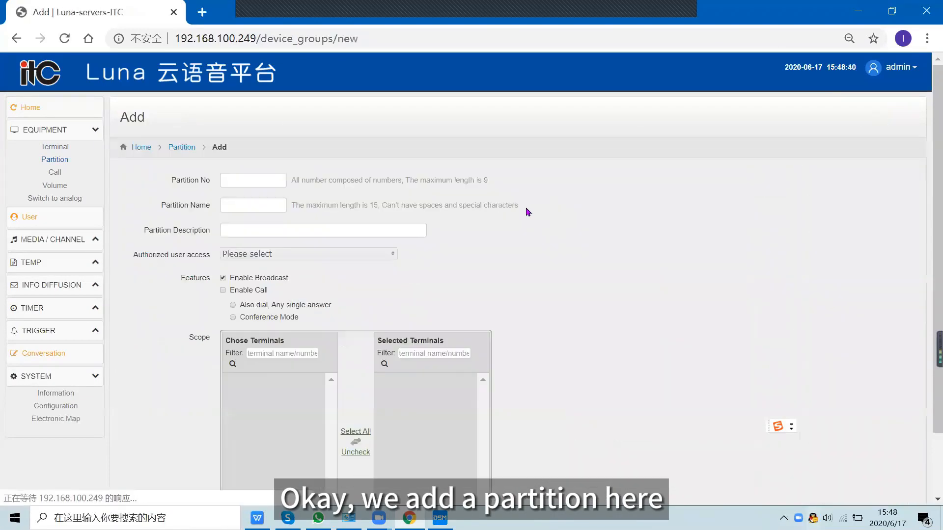
scroll(282, 198, down, 1)
scroll(282, 198, down, 1)
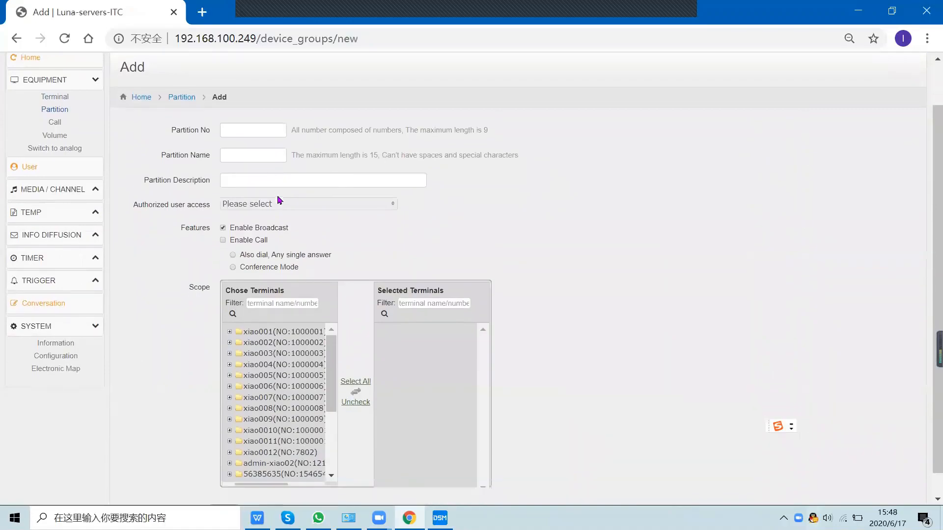
click(252, 131)
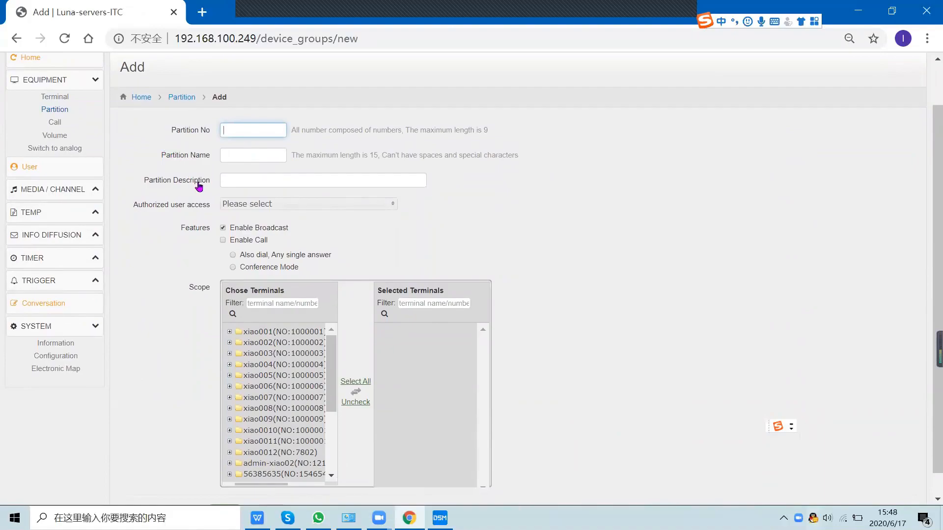
- View the authorized users available for the new partition, and leave the form without saving
scroll(253, 219, down, 1)
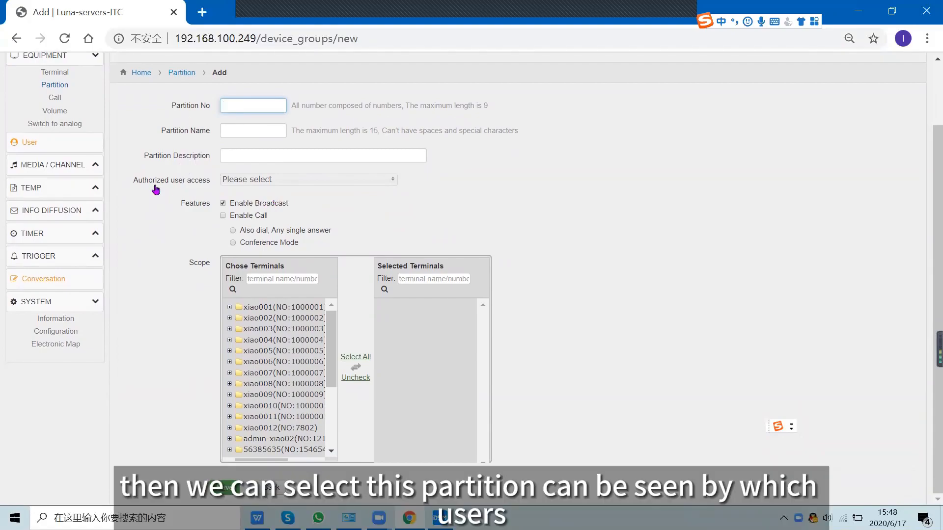
click(273, 180)
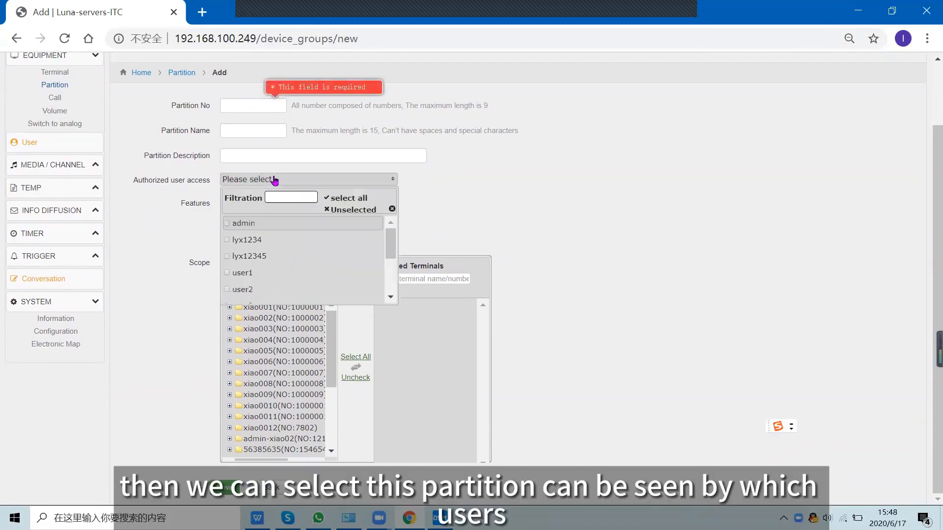
click(545, 198)
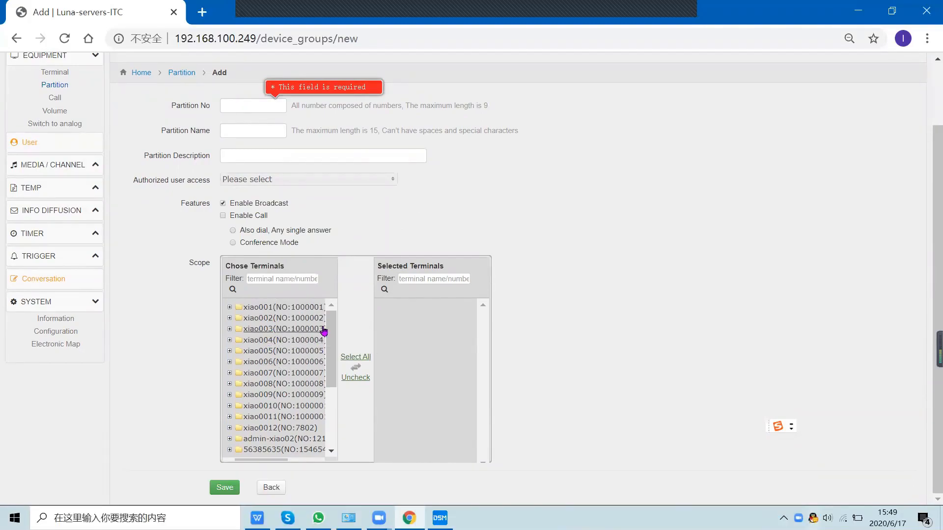
click(273, 487)
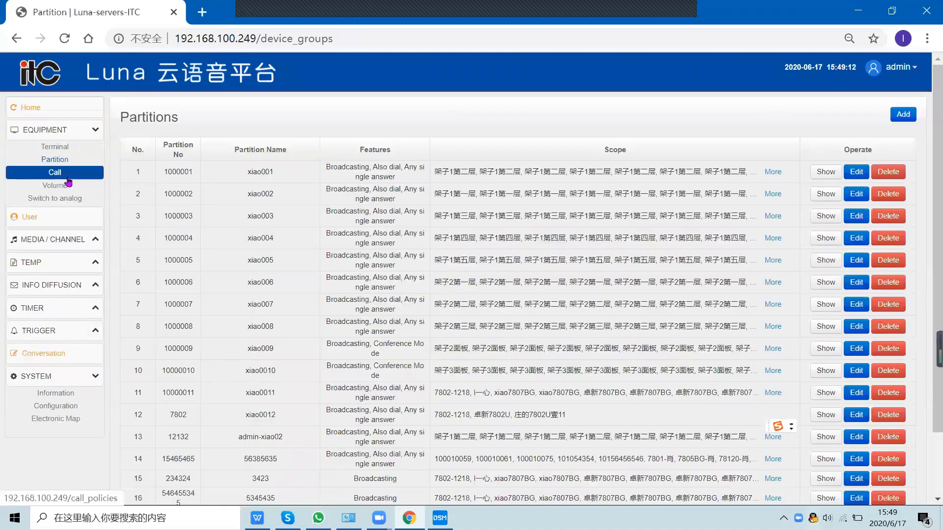
- Start a new call policy under the equipment settings and look at its name and description fields
click(55, 172)
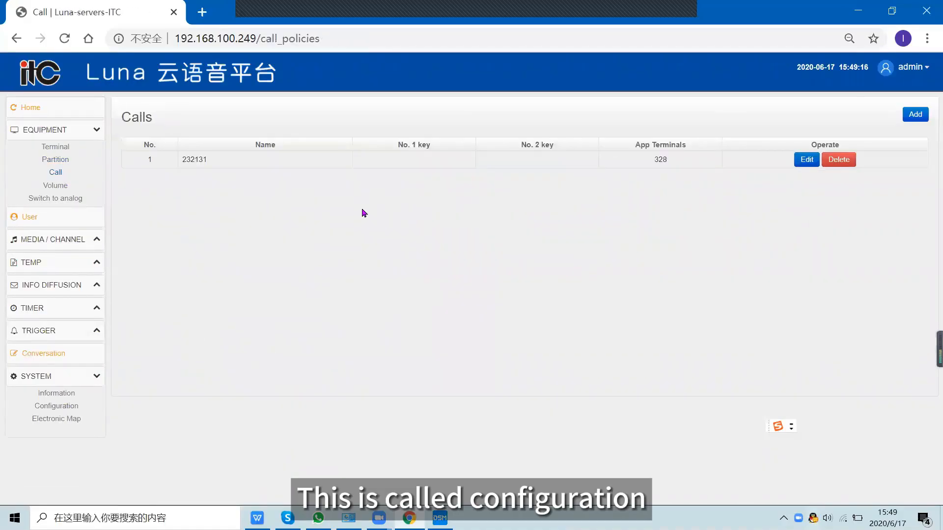
click(923, 116)
scroll(294, 204, down, 1)
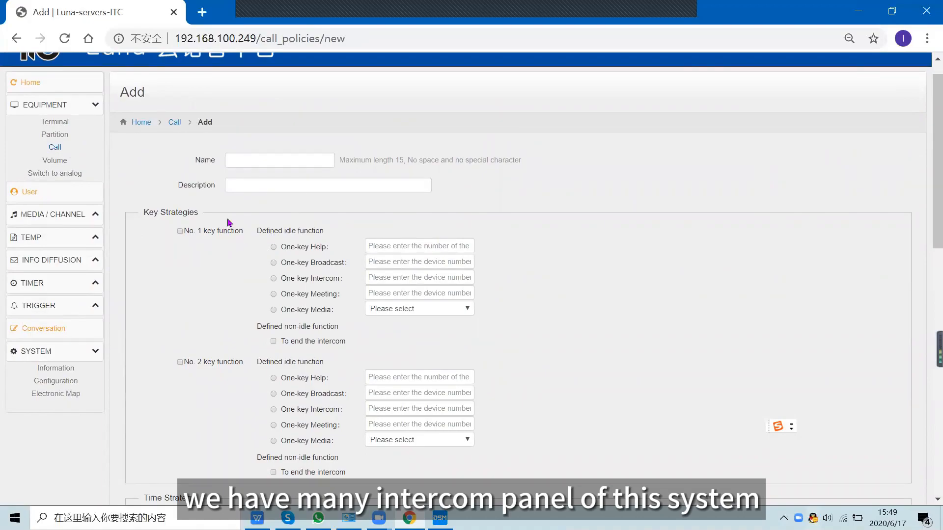
click(236, 162)
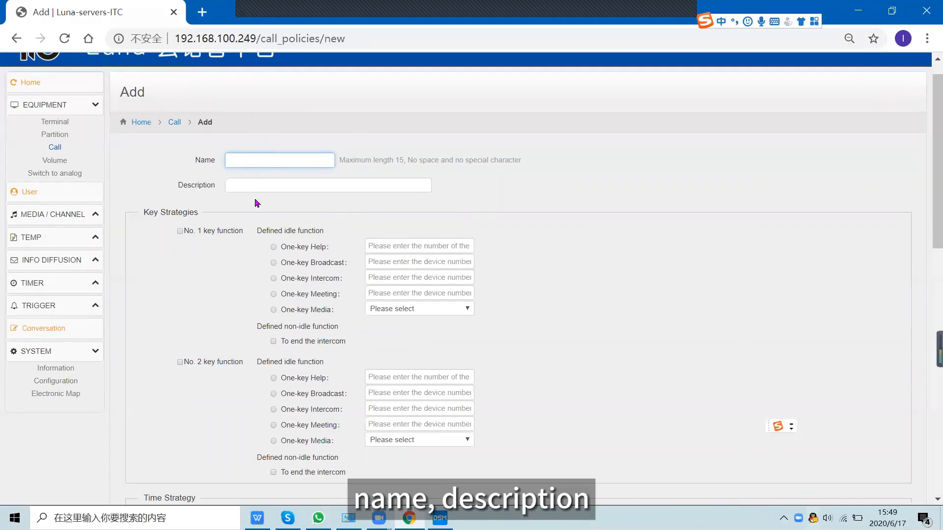
click(267, 197)
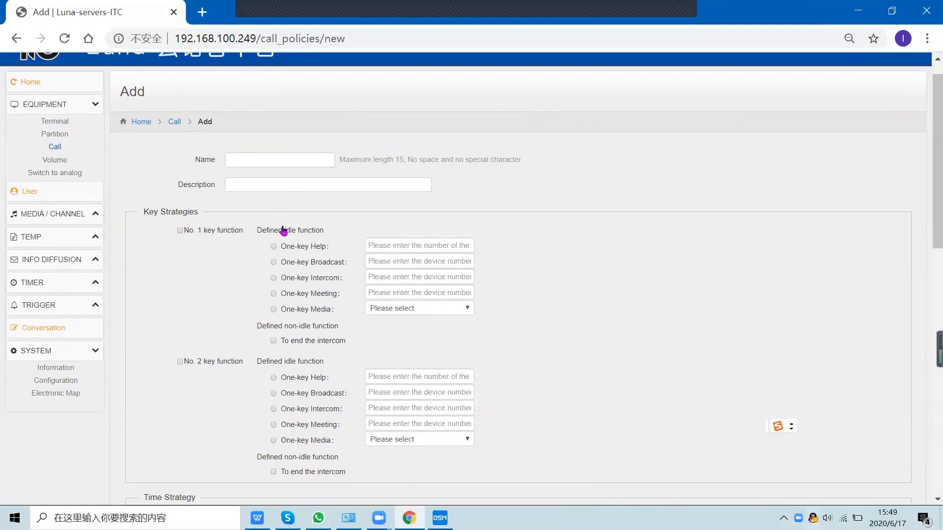
- Examine the call policy's key strategies, time strategy, call transfer conditions and equipment, and app terminals
scroll(265, 230, down, 1)
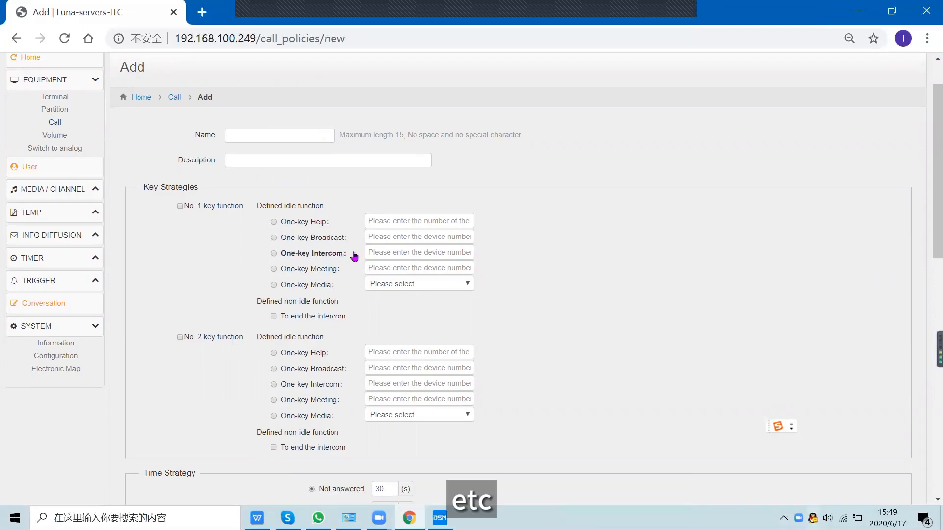
scroll(356, 258, down, 1)
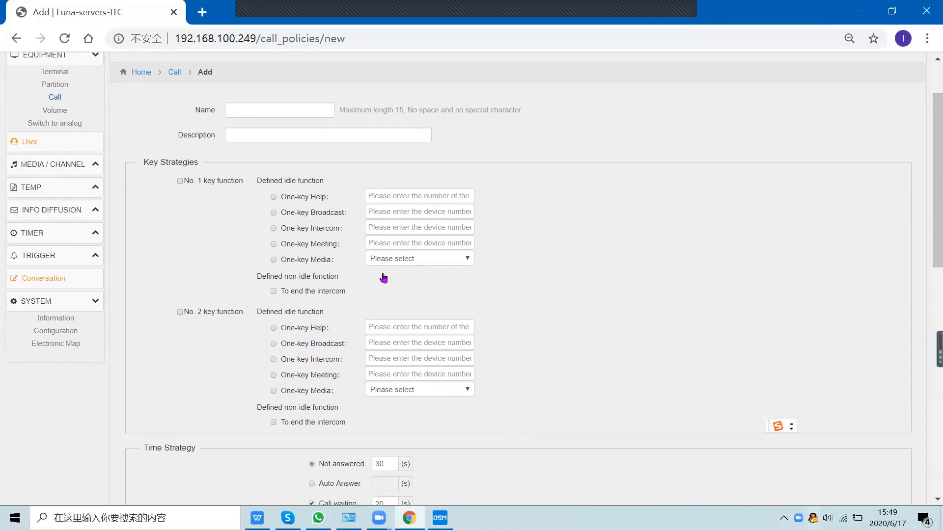
scroll(231, 243, up, 2)
scroll(181, 203, down, 3)
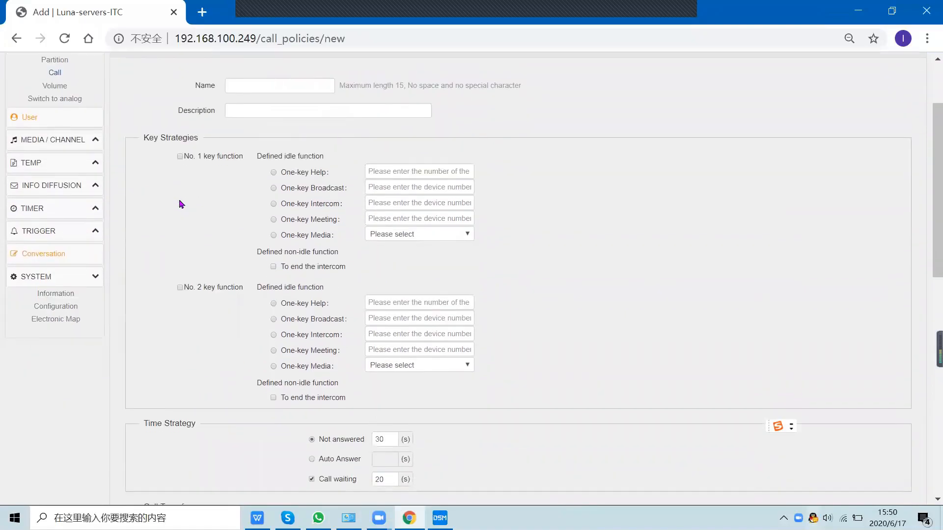
scroll(273, 252, down, 3)
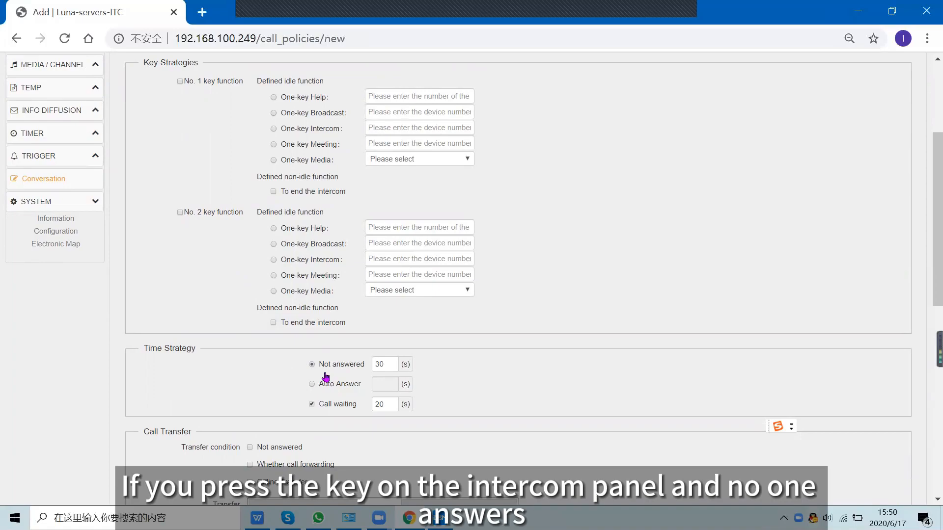
scroll(329, 368, down, 1)
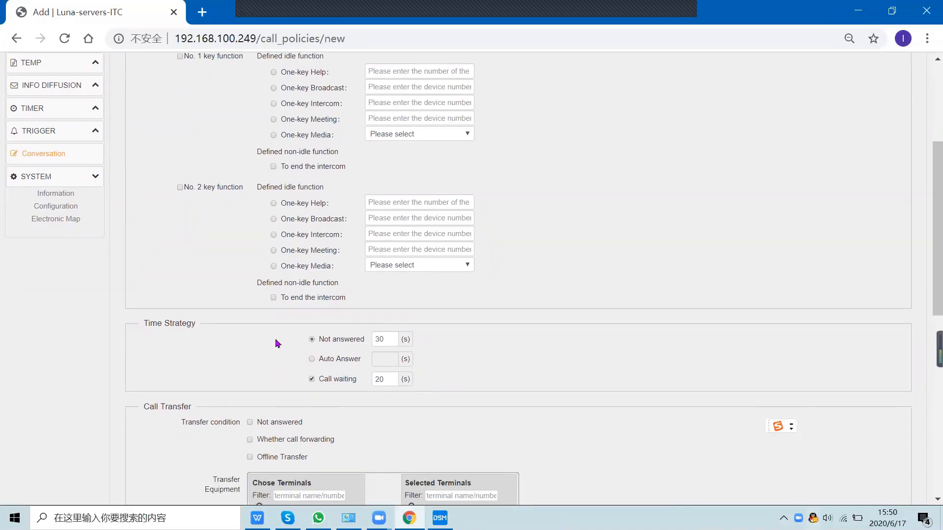
scroll(273, 334, up, 2)
scroll(265, 312, down, 6)
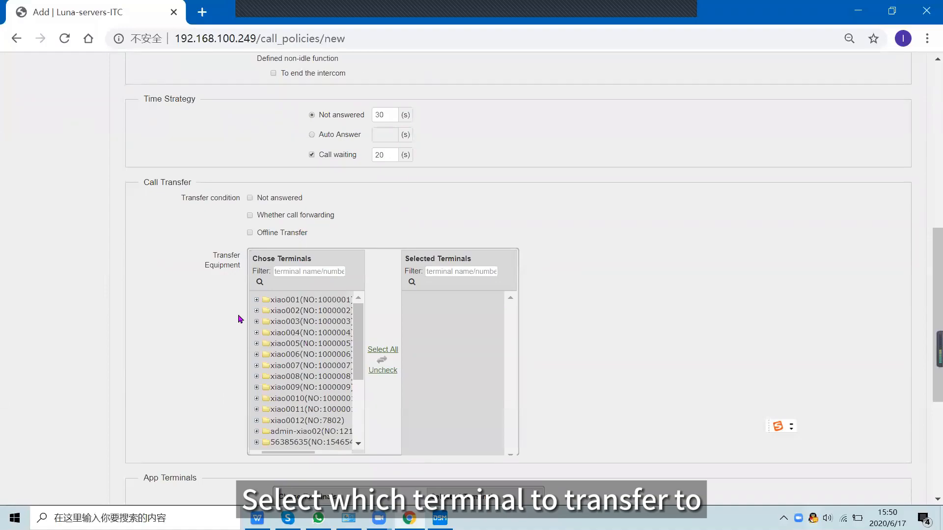
scroll(240, 319, down, 5)
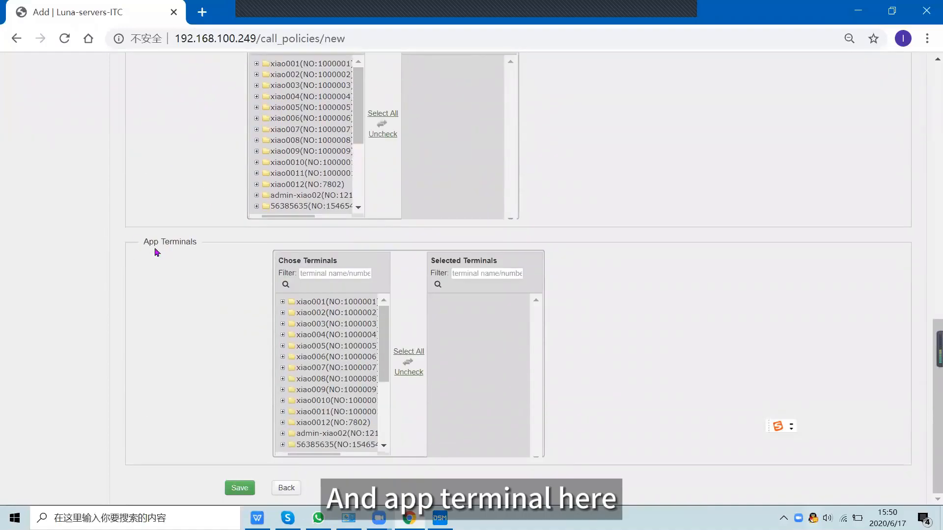
- Start a new volume configuration and review its name, description, analog and digital signal levels, and app terminals
scroll(199, 303, up, 15)
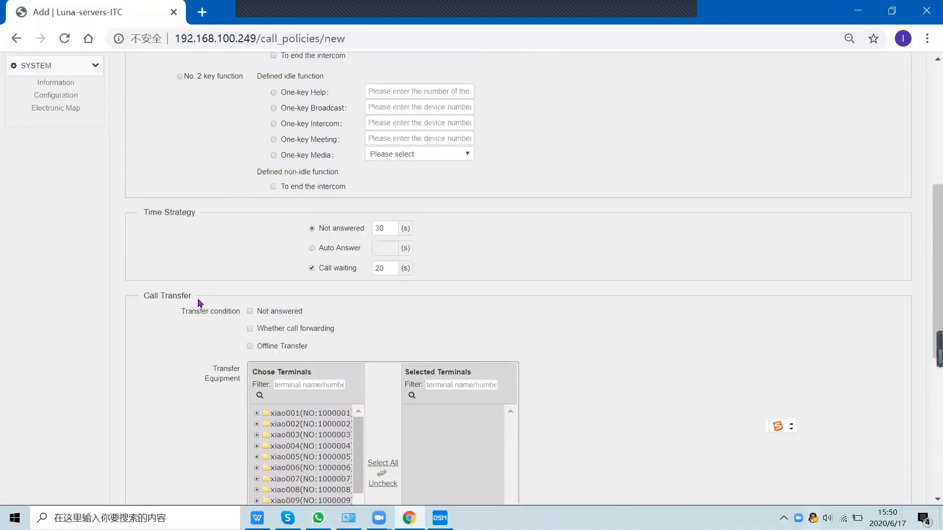
click(69, 186)
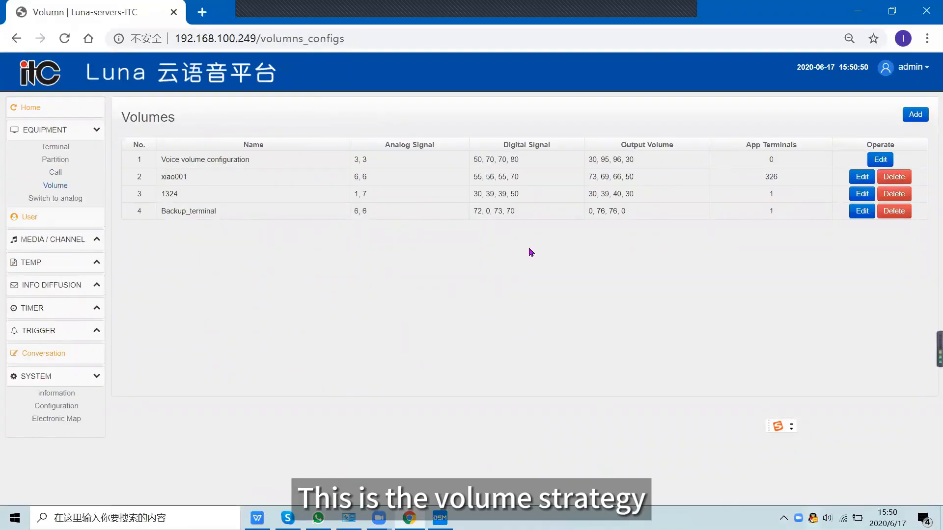
click(914, 113)
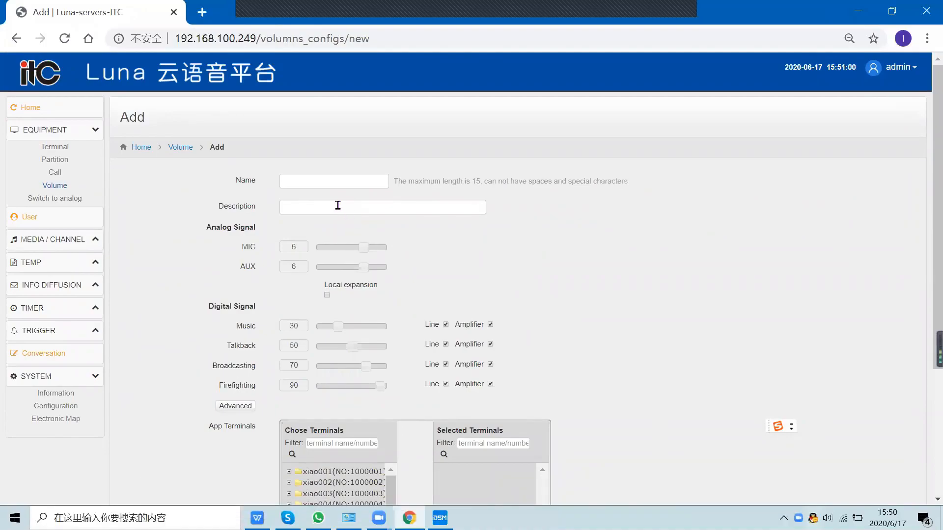
click(300, 176)
click(309, 206)
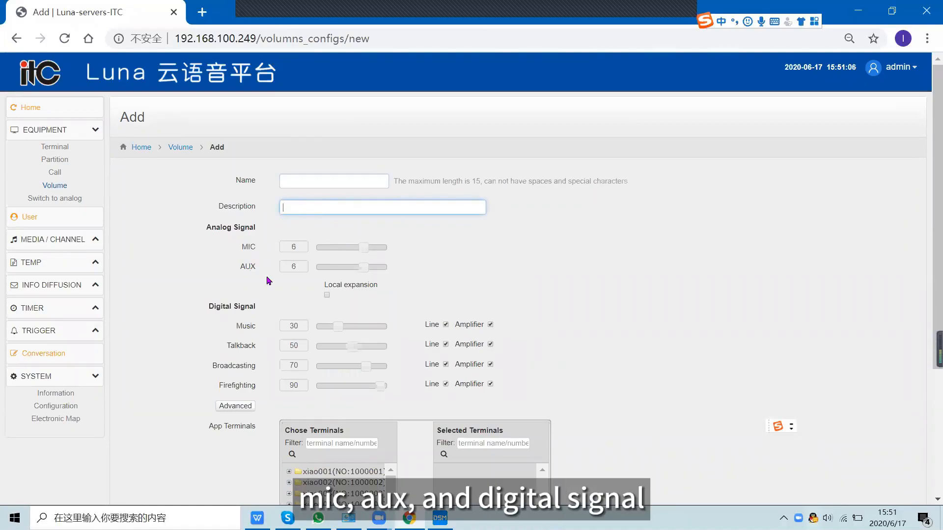
scroll(221, 301, down, 2)
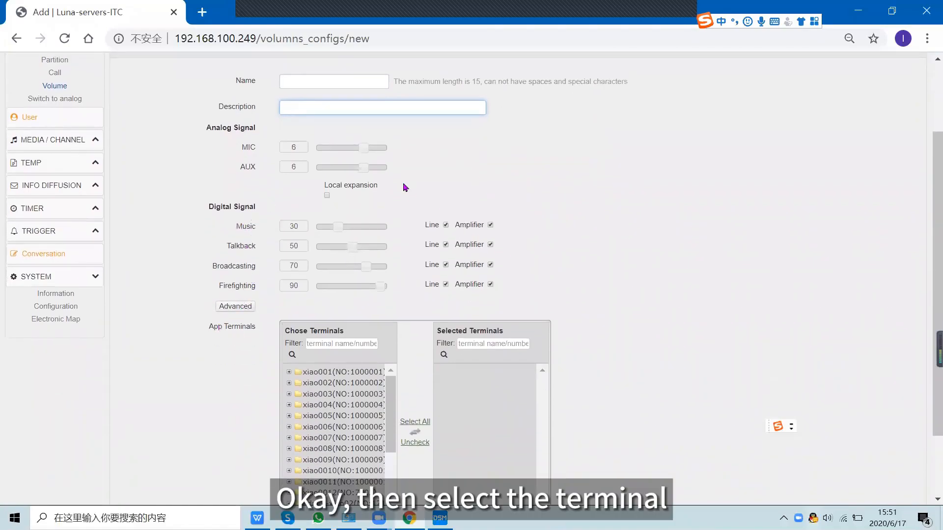
scroll(296, 196, down, 2)
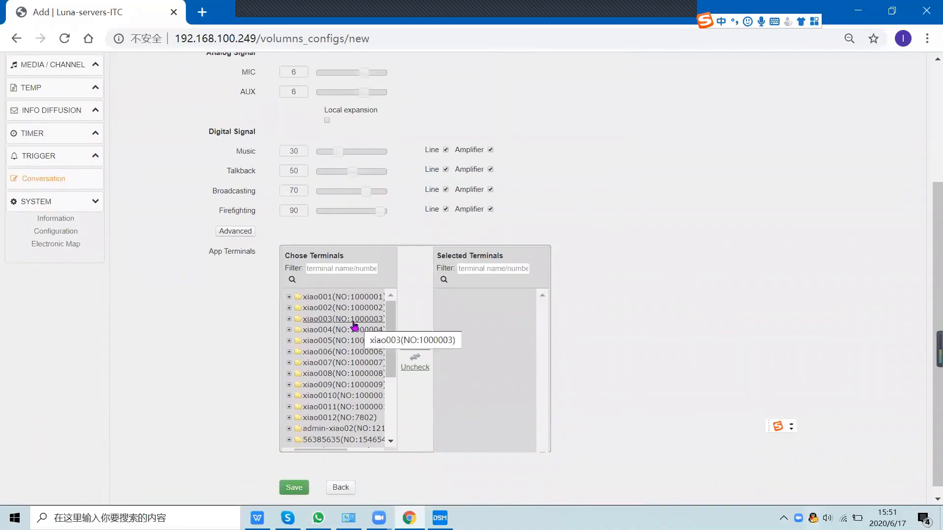
- Leave the volume form and view the page for switching terminals to analog
scroll(252, 268, up, 5)
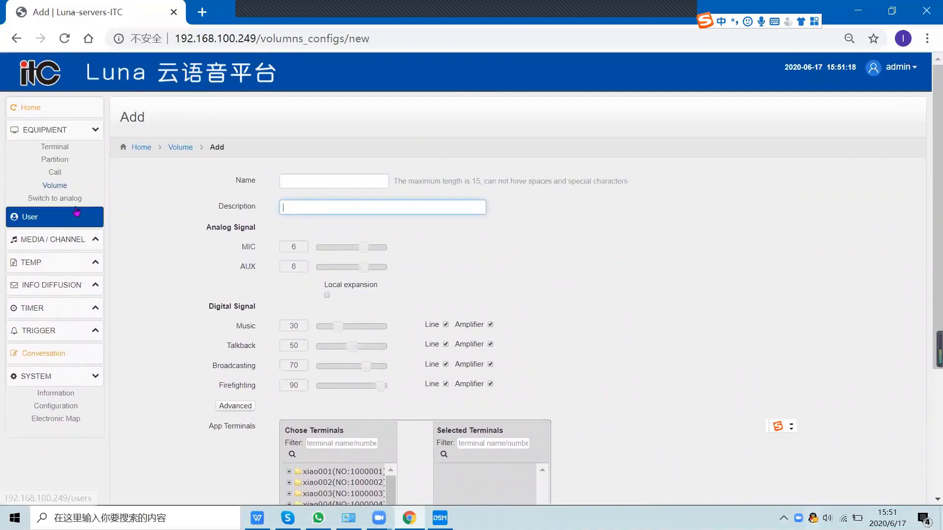
click(81, 199)
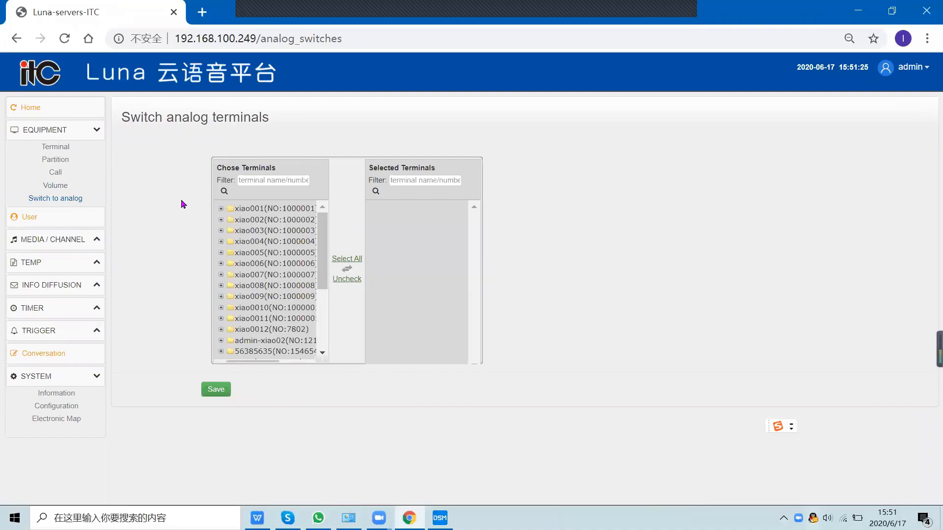
- Start adding a new user and look at the form's name, description and password fields
click(75, 218)
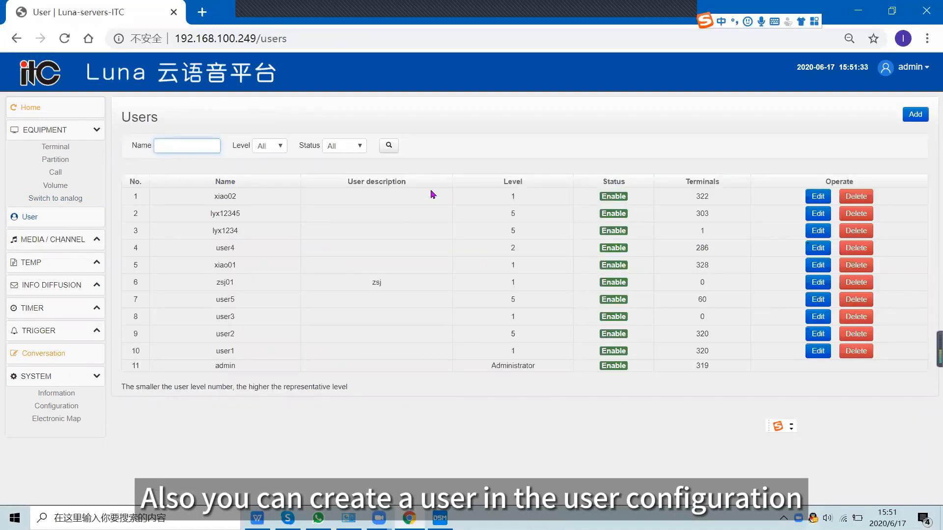
click(914, 114)
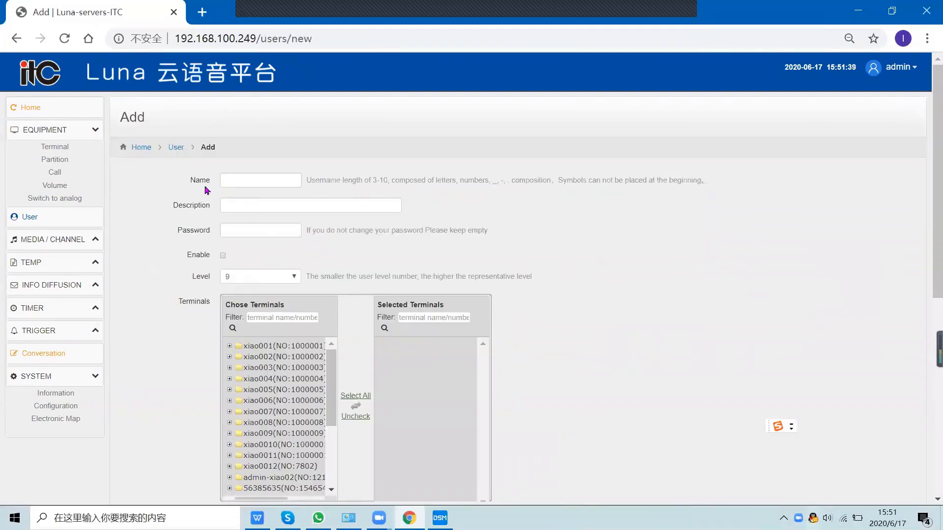
click(267, 183)
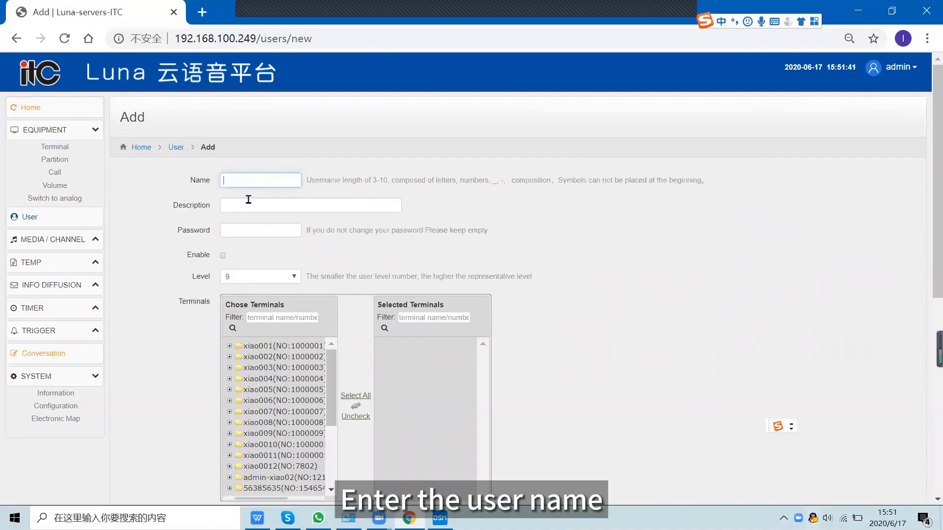
click(238, 208)
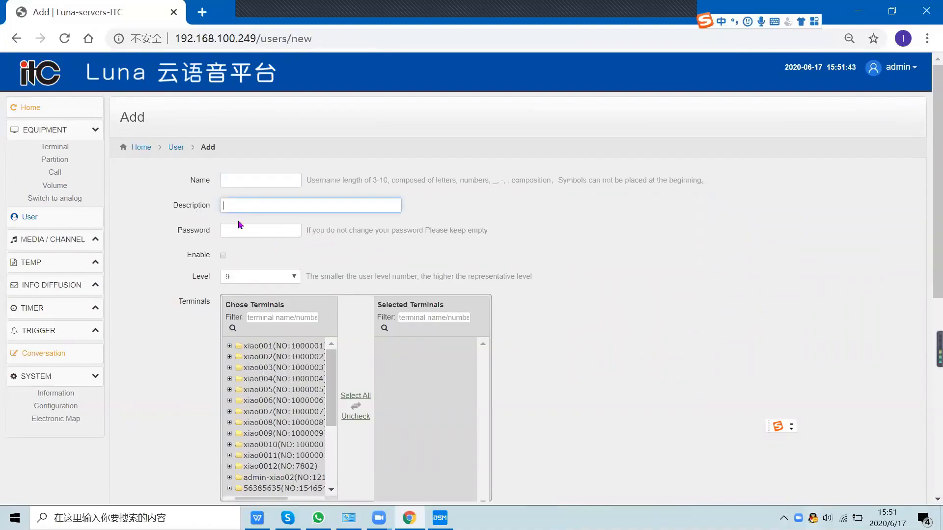
click(237, 231)
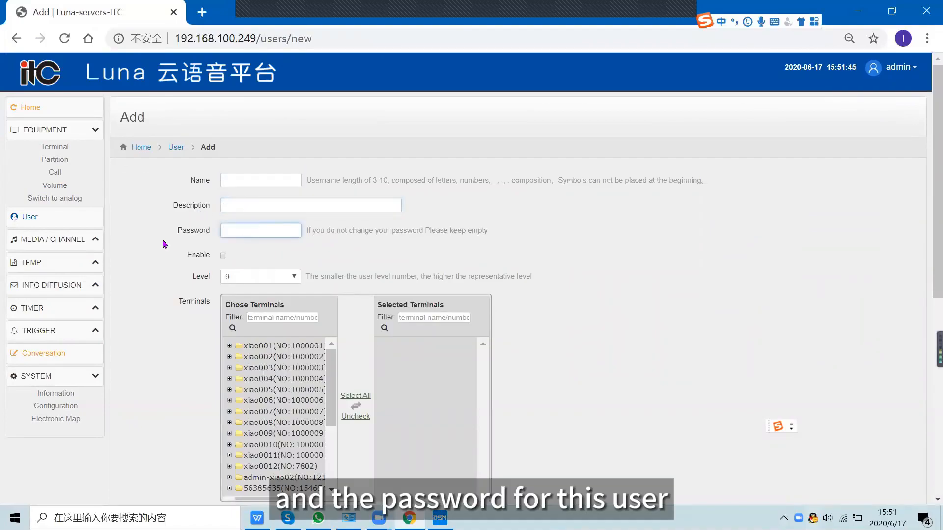
- Examine the new user's enable and level settings, controllable terminals, terminal permissions and server permissions
scroll(191, 253, down, 2)
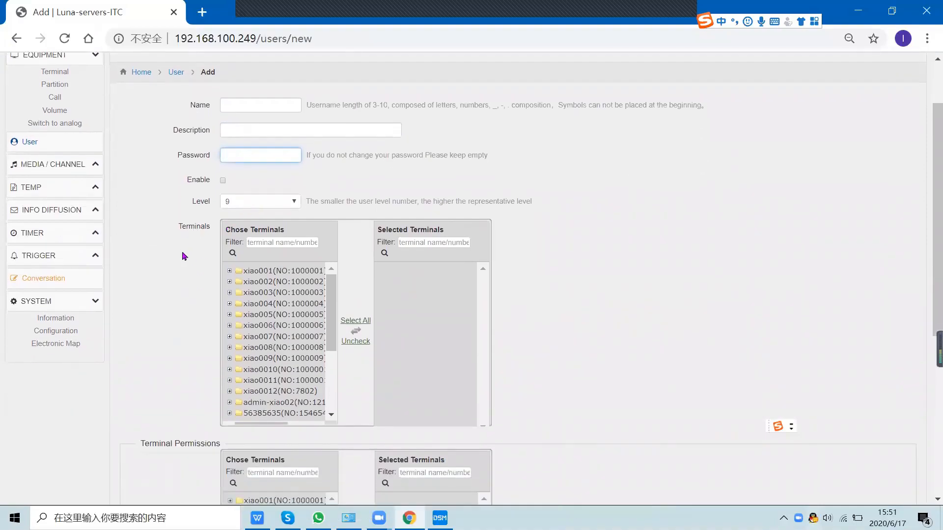
scroll(179, 257, down, 1)
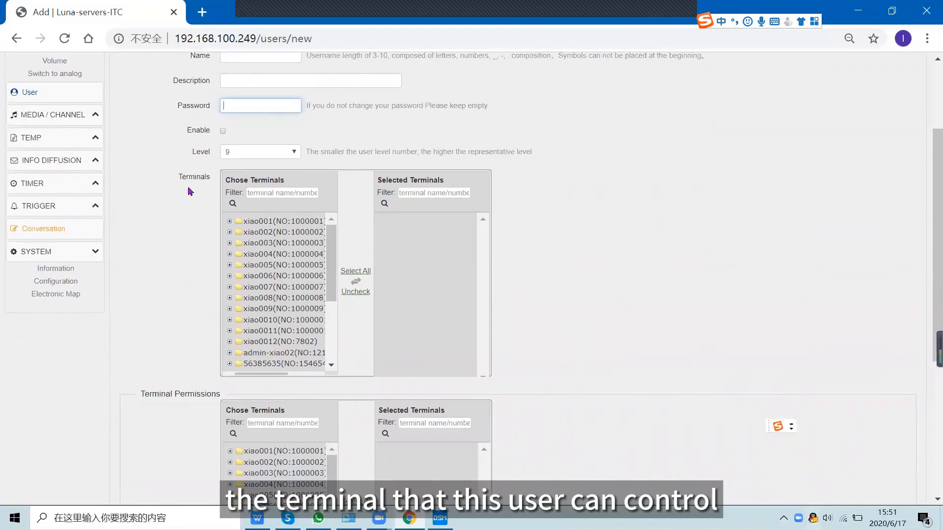
scroll(156, 226, down, 4)
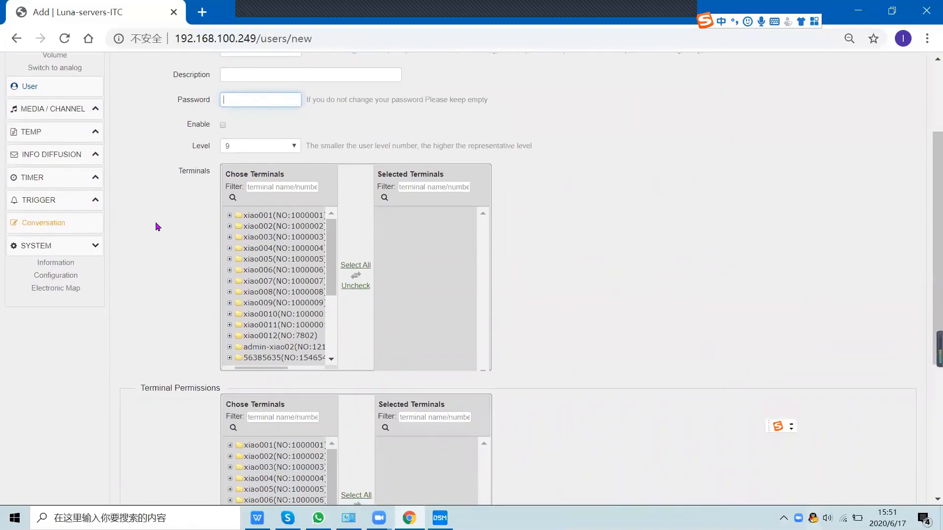
scroll(157, 226, down, 2)
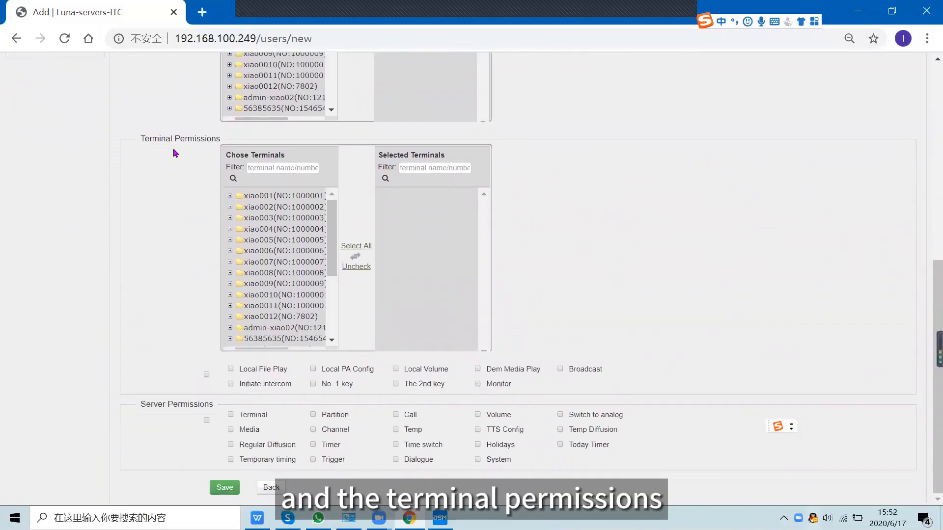
scroll(186, 170, up, 9)
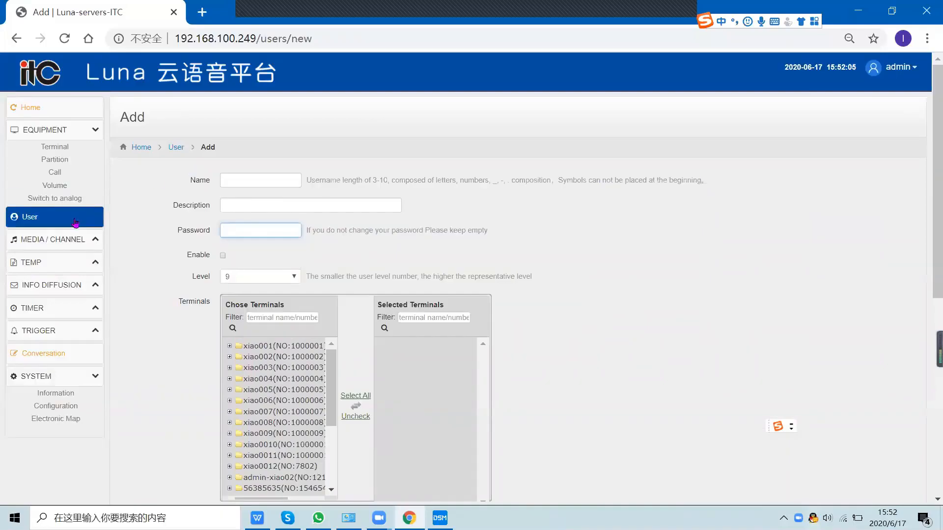
- Open the media library and try to add a file without choosing a catalog, dismissing the message
click(124, 263)
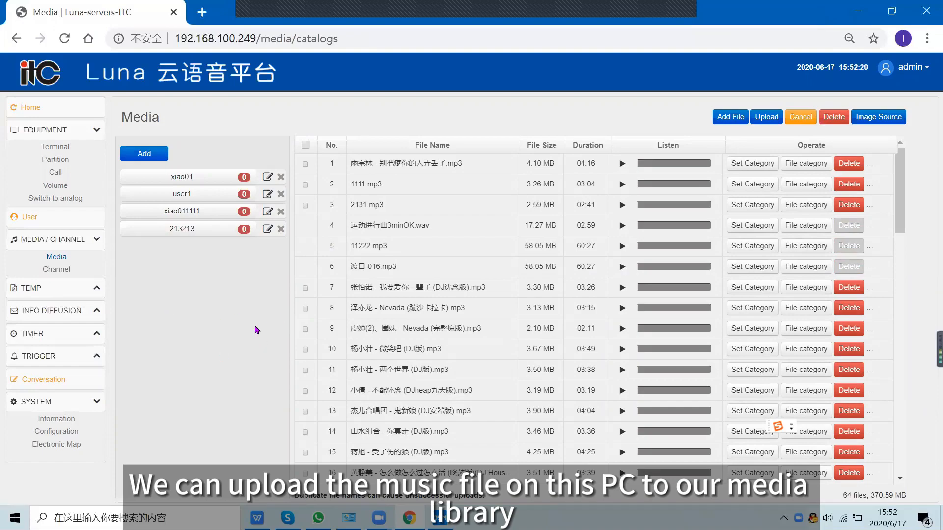
click(727, 118)
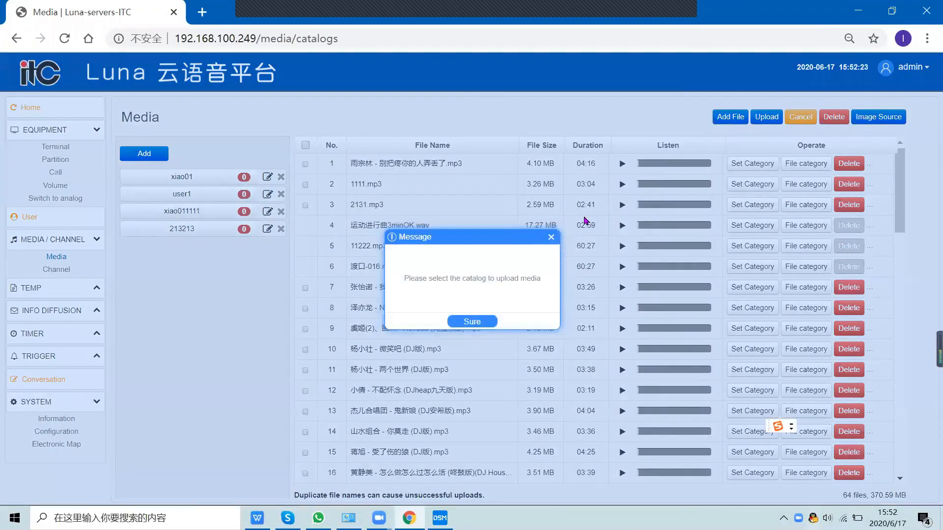
click(473, 321)
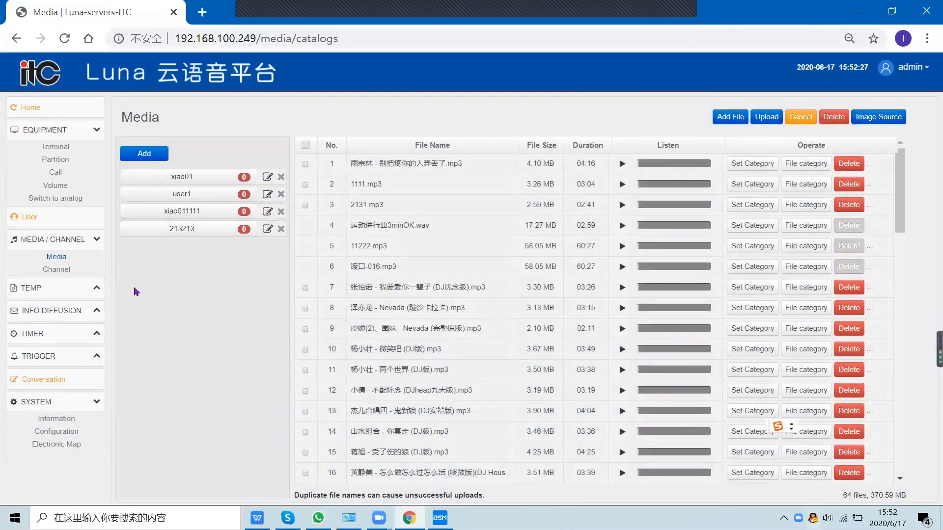
- Start adding a new media channel and review its number, name and description fields
click(57, 269)
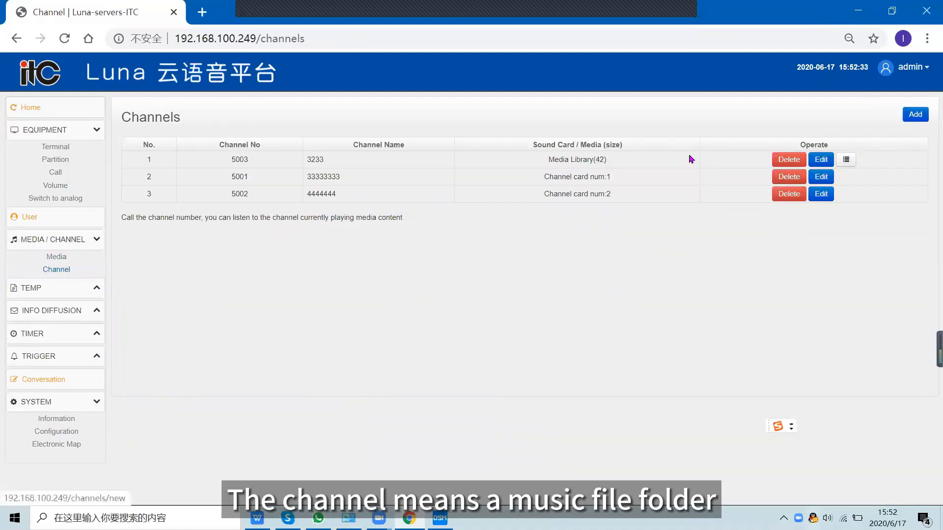
click(914, 114)
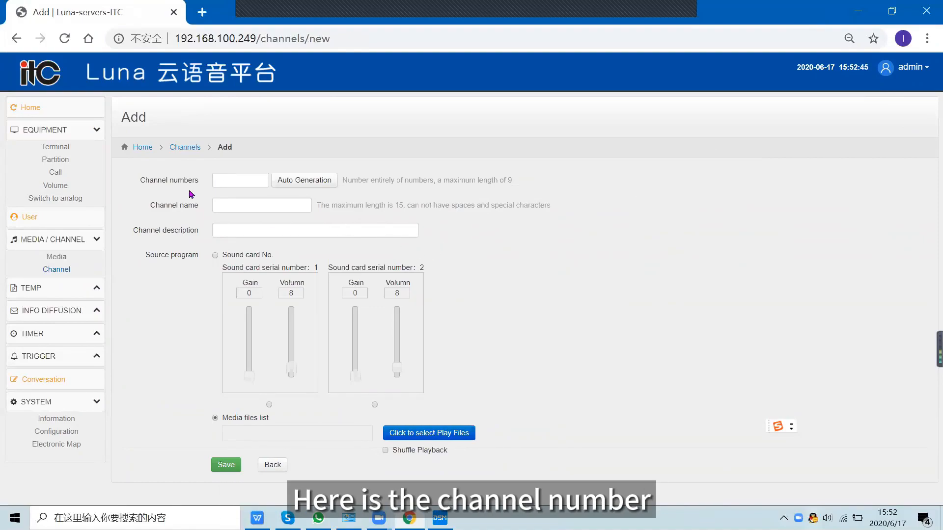
click(241, 181)
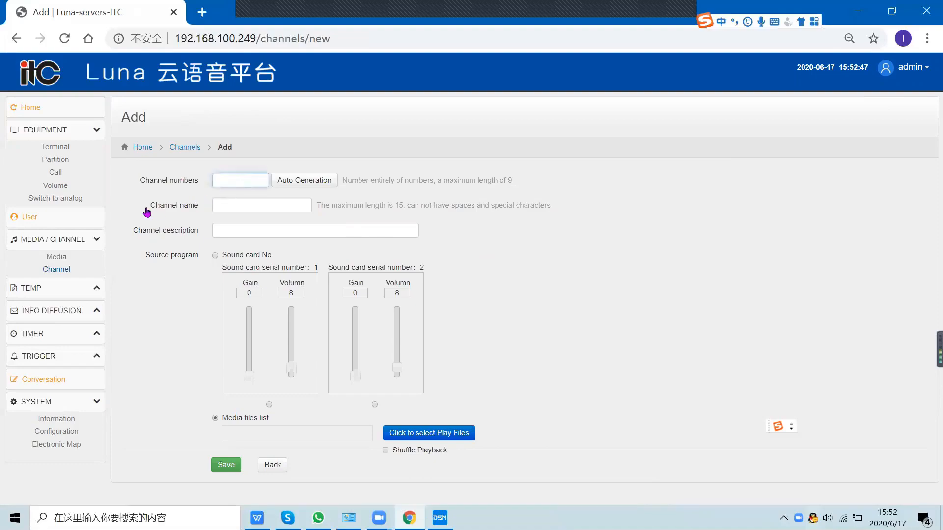
click(259, 206)
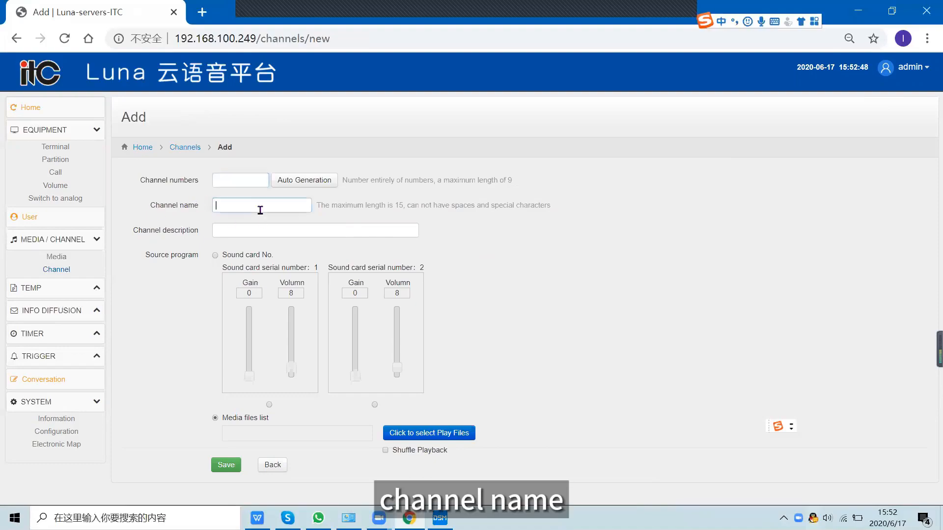
click(233, 231)
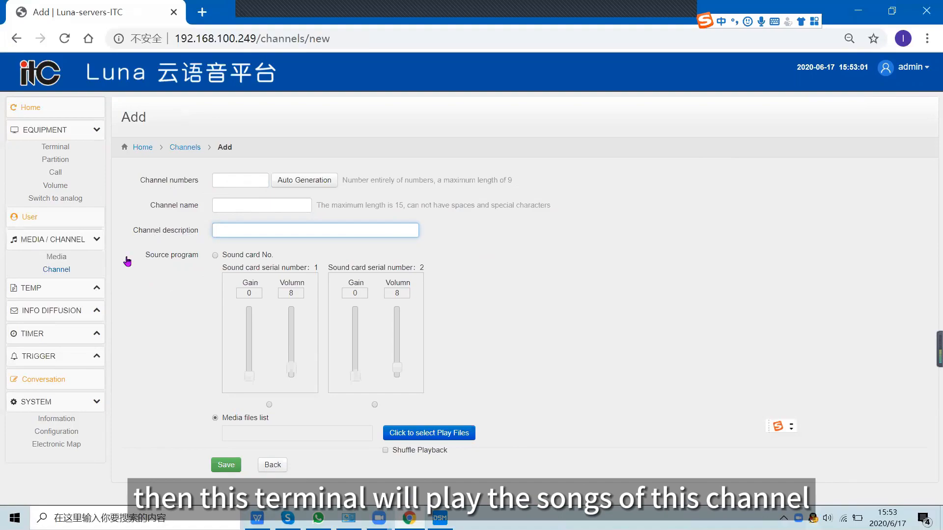
- Leave the channel form and start adding a new temporary task
click(79, 292)
click(58, 304)
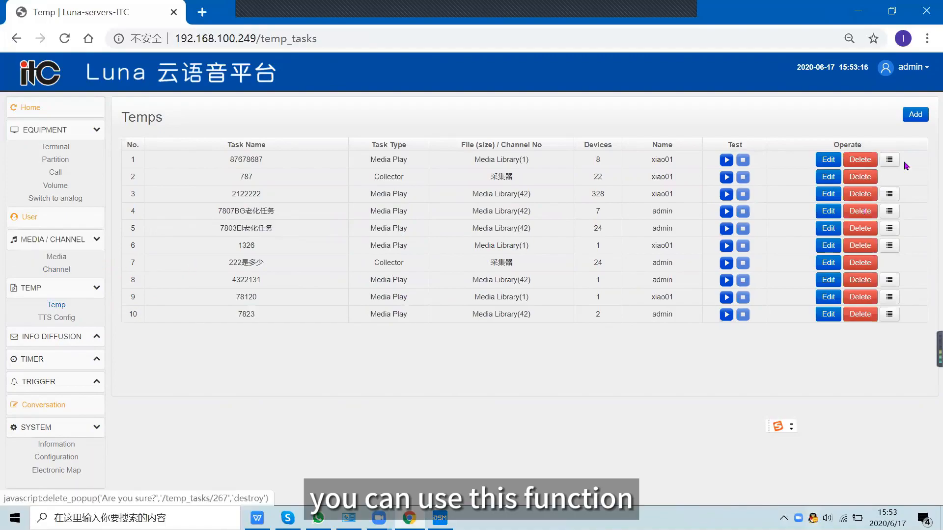
click(914, 115)
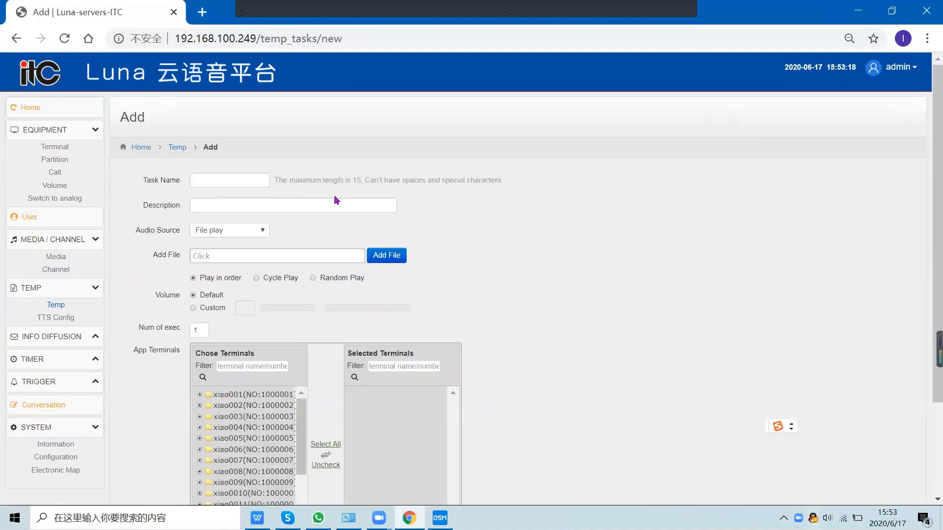
- Review the temporary task's audio source options, play modes, volume, number of executions and app terminals
click(251, 234)
scroll(261, 239, down, 1)
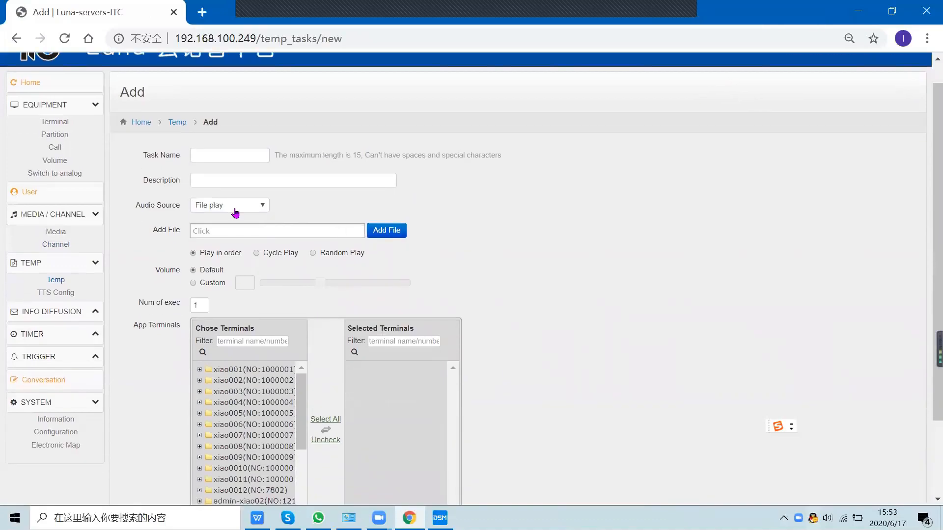
click(237, 208)
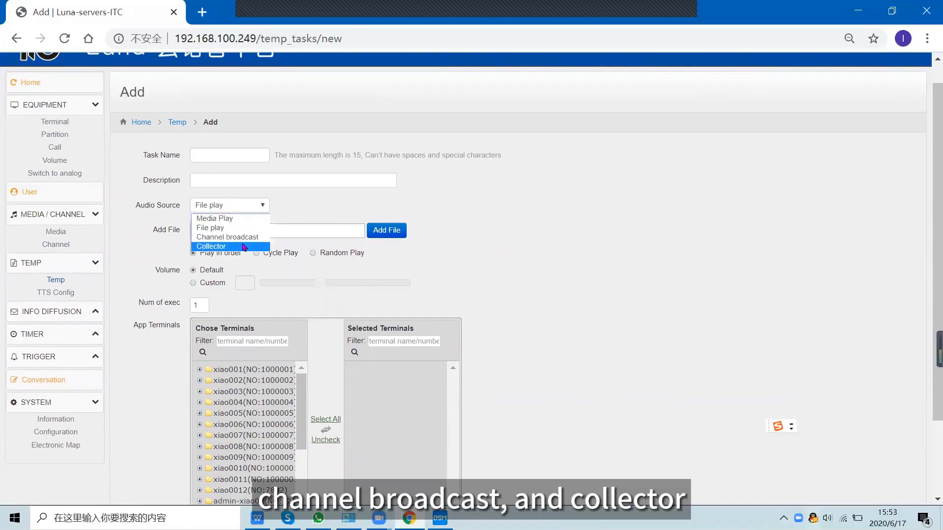
click(415, 278)
scroll(399, 269, down, 1)
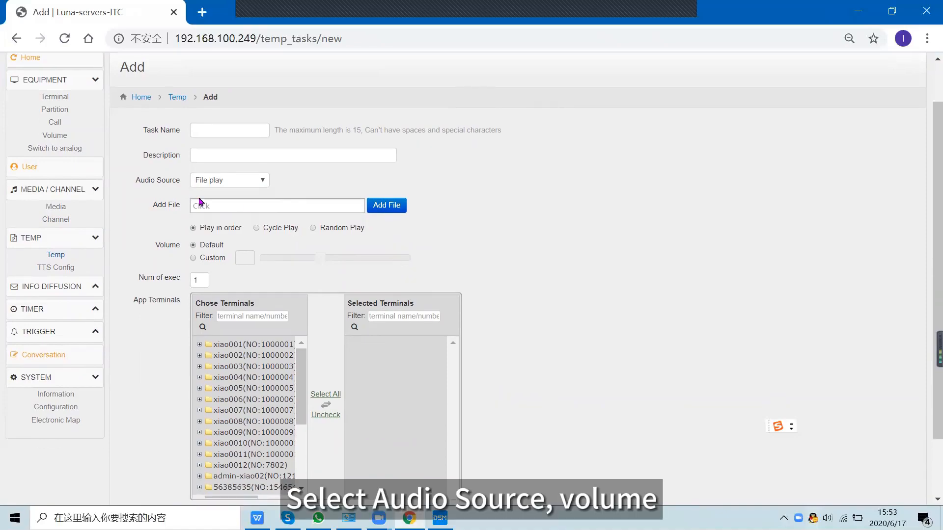
scroll(219, 192, down, 1)
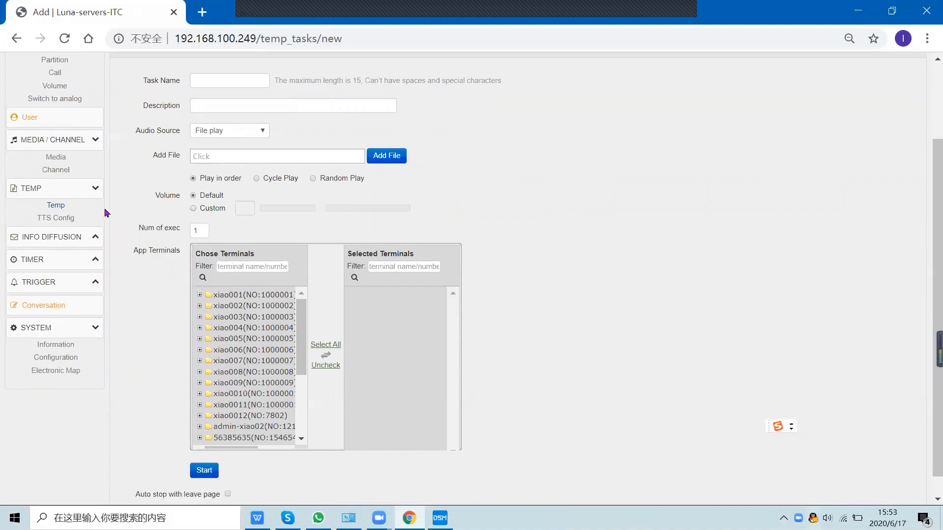
- Start a new text-to-speech task and look at the content field for the text input source
click(86, 217)
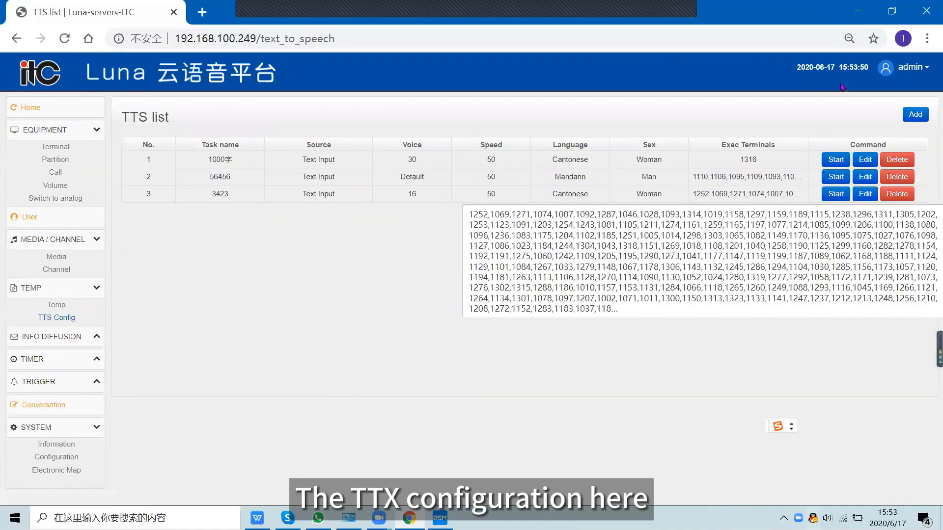
click(914, 115)
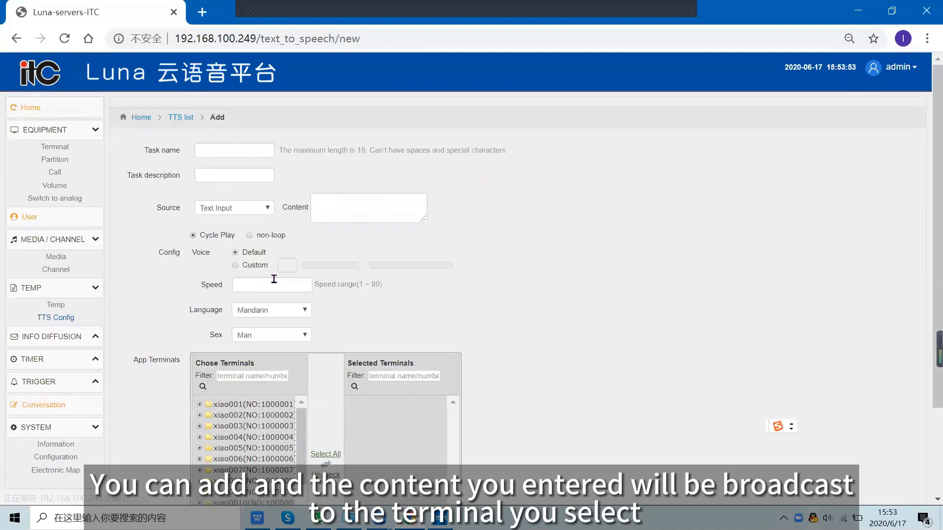
click(346, 207)
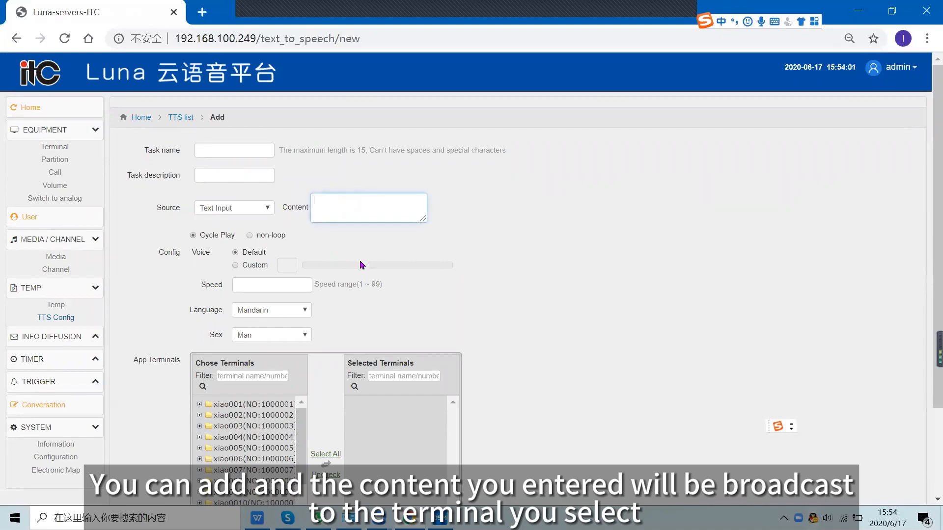
- Examine the text-to-speech task's app terminals, speed and language settings, and the available voice sex options
scroll(362, 263, down, 2)
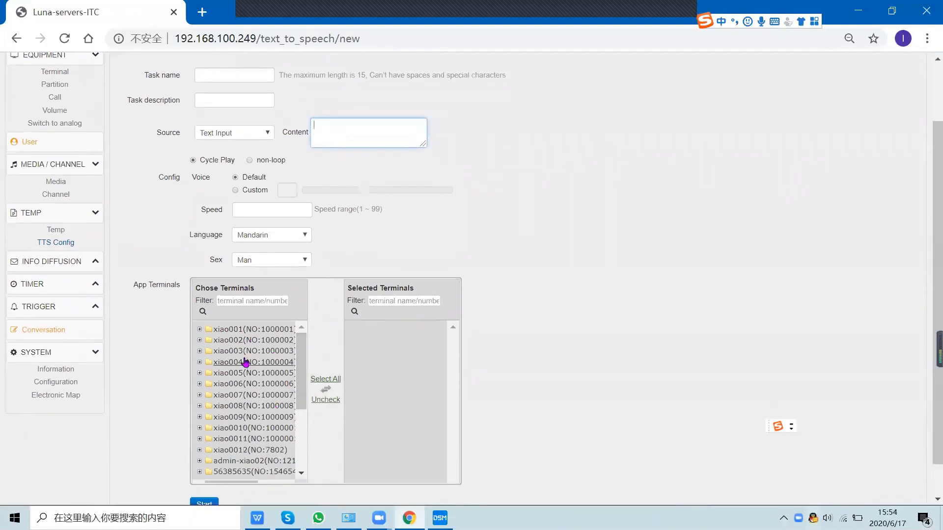
click(251, 208)
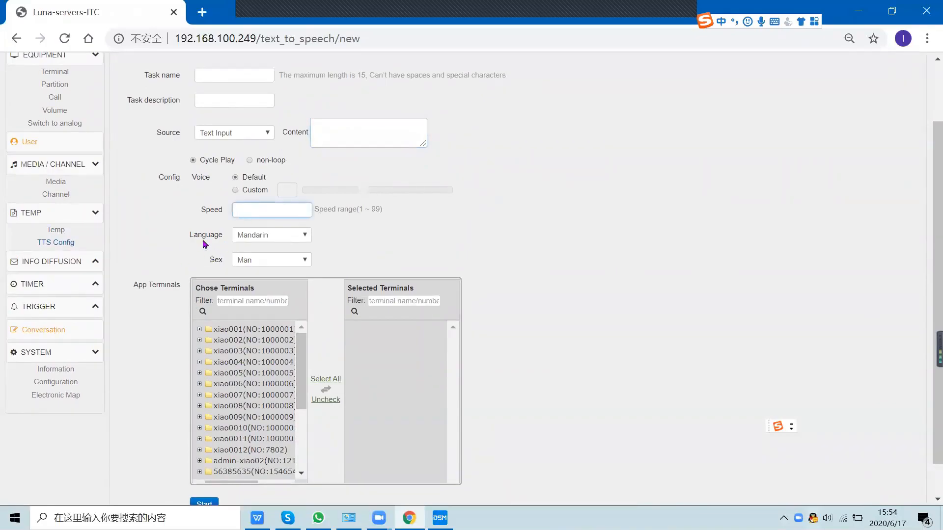
click(251, 261)
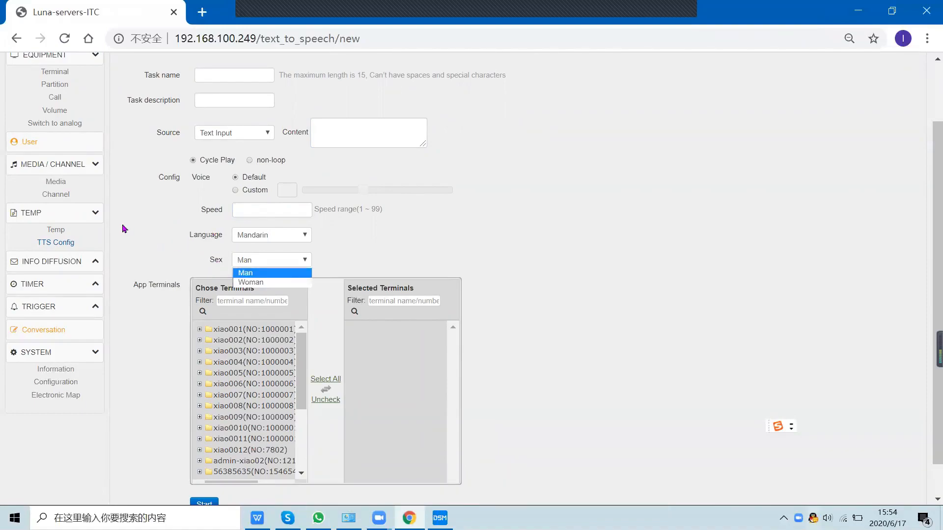
- Leave the text-to-speech form and view the temporary information diffusion page
click(88, 261)
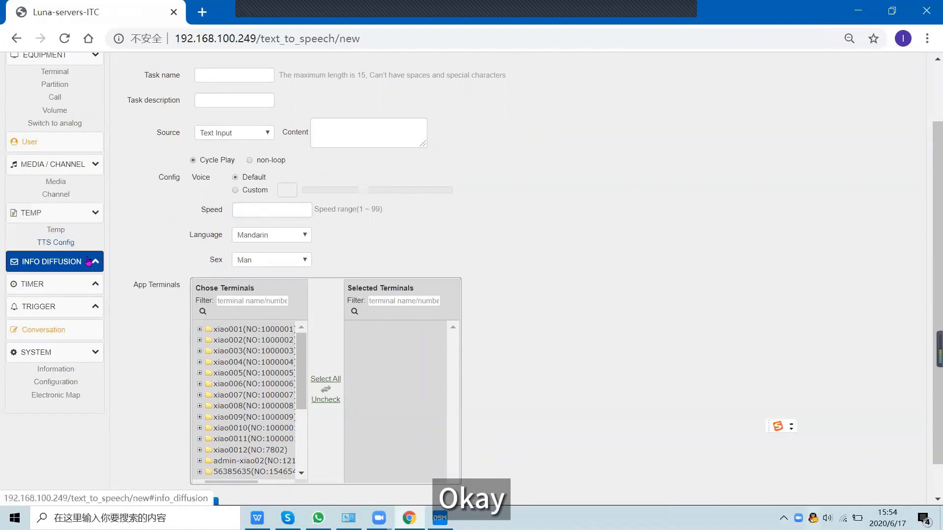
click(88, 261)
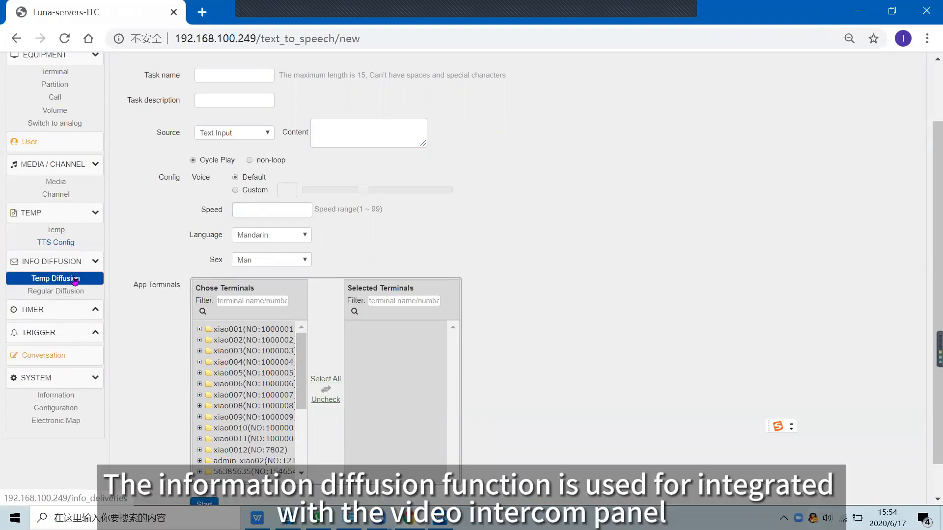
click(74, 279)
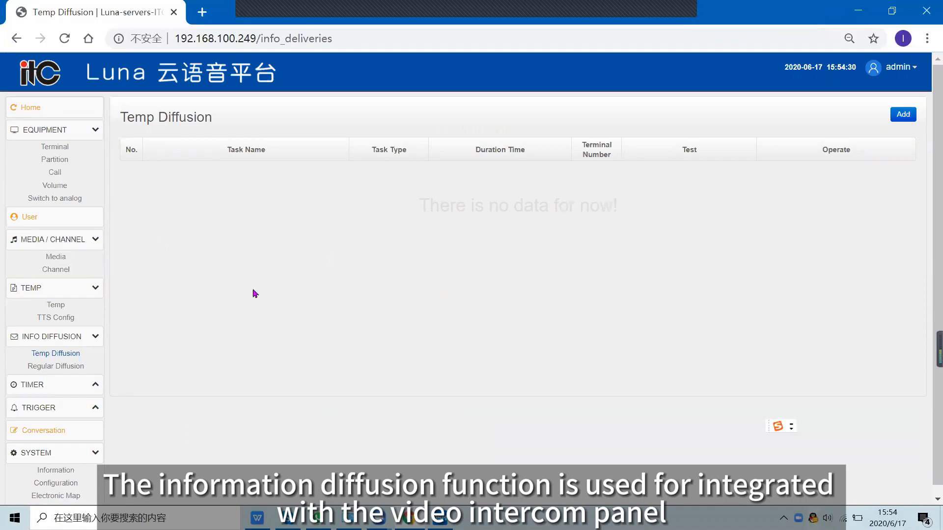
- Open the timer task list and start a new entry to view its task name and description fields
click(95, 388)
click(56, 401)
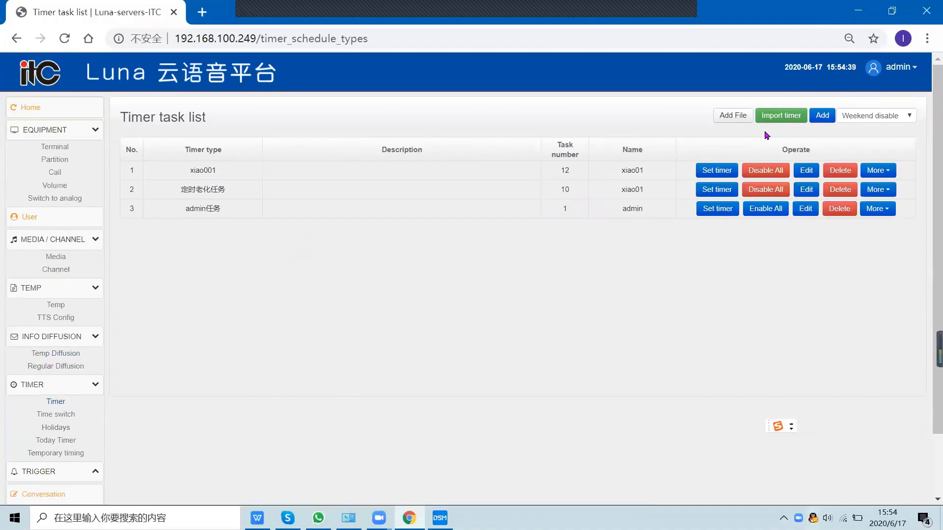
click(822, 115)
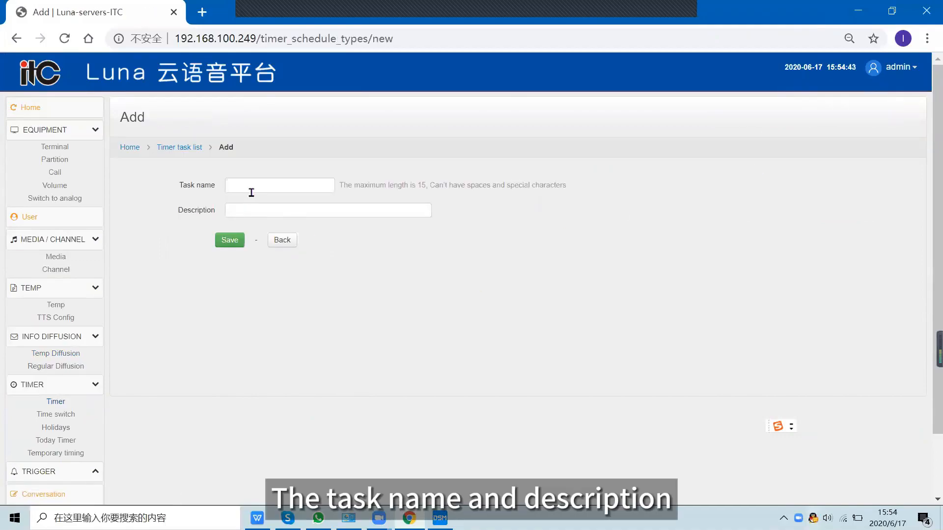
- Leave the new timer task form and examine the scheduled tasks in the xiao001 timer list
click(281, 240)
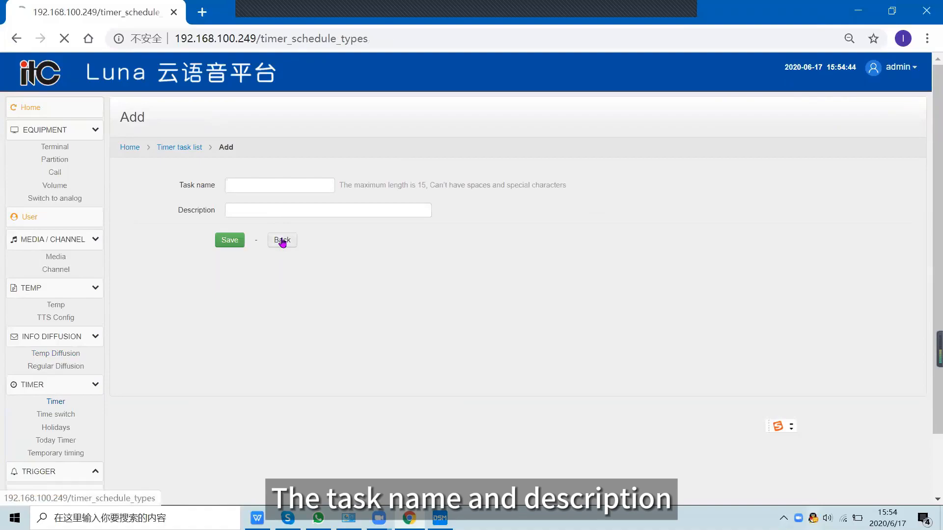
click(713, 172)
scroll(373, 181, down, 2)
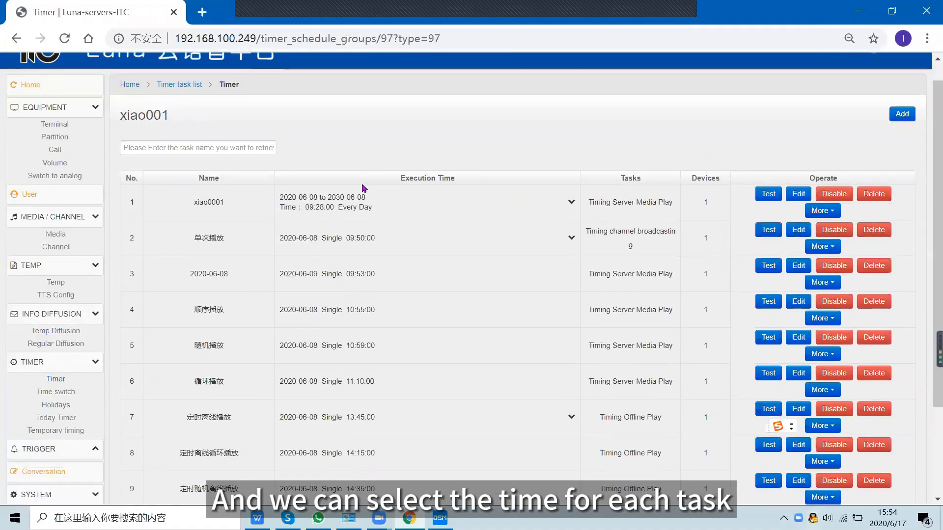
scroll(317, 207, down, 1)
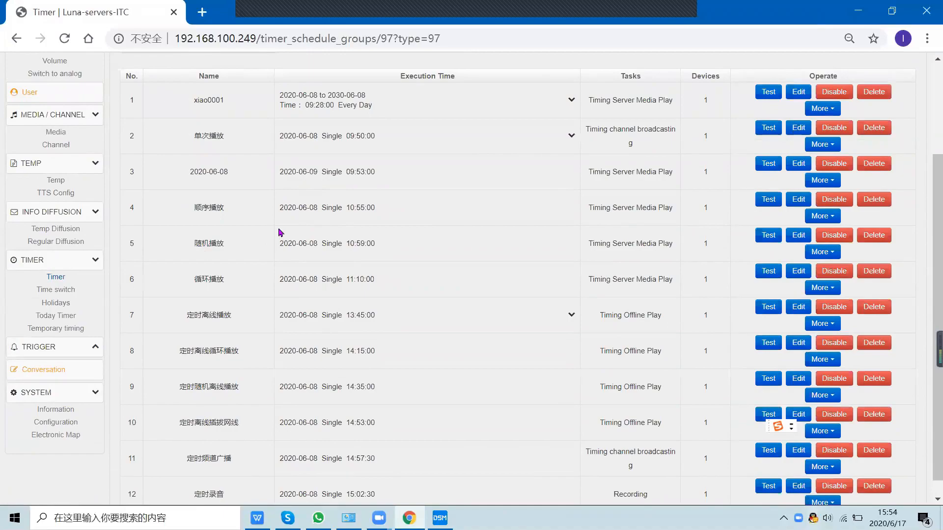
- View the new-entry forms for a time switch and for a holiday, including the holiday's execution time settings
click(56, 289)
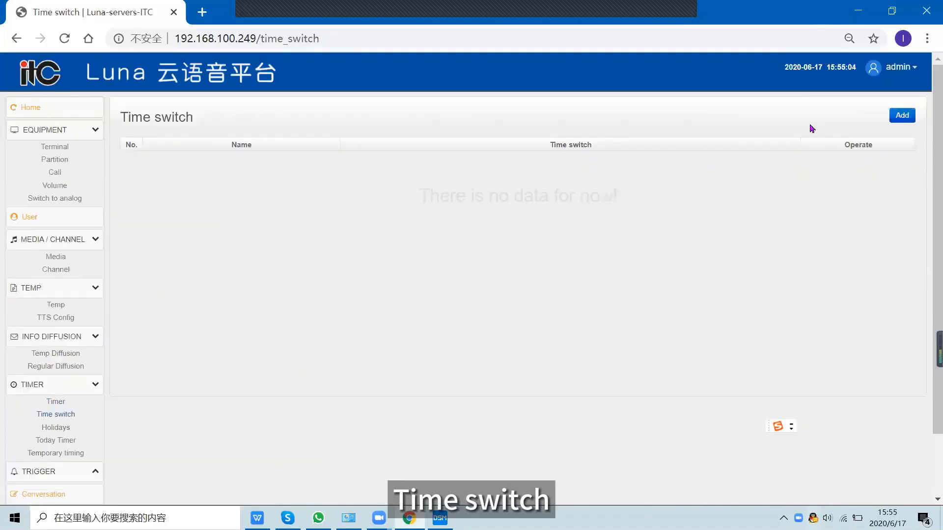
click(902, 115)
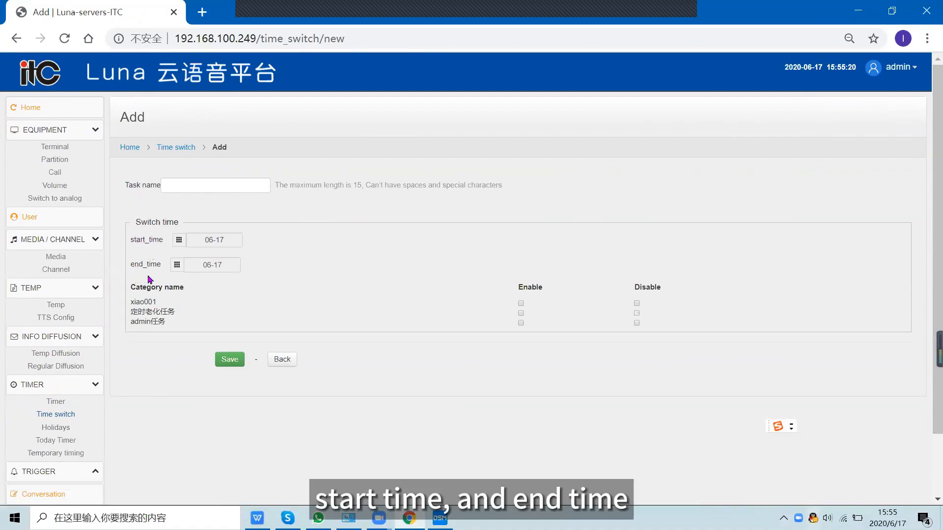
click(77, 428)
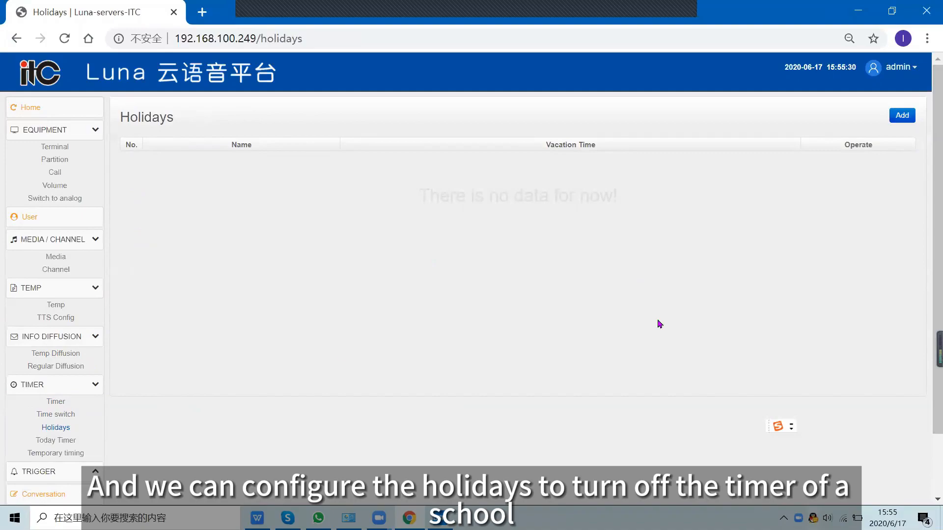
click(902, 115)
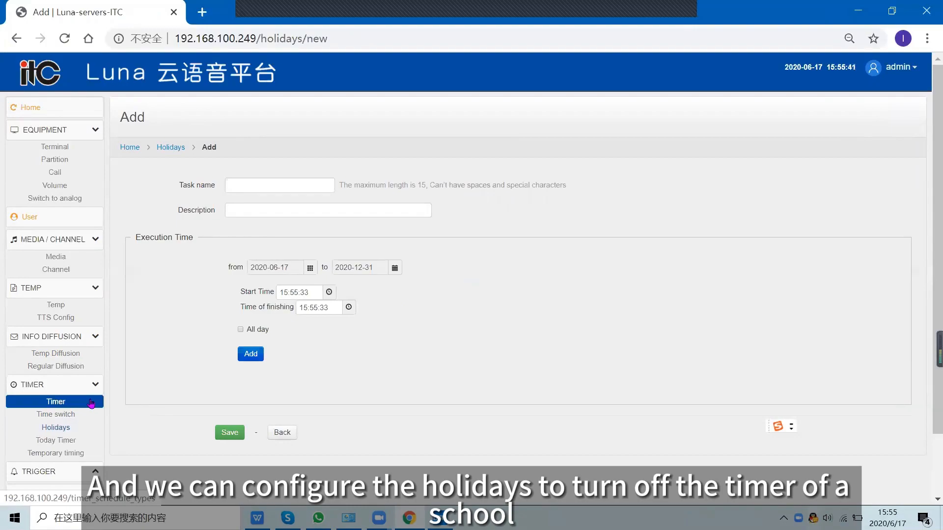
scroll(143, 412, down, 2)
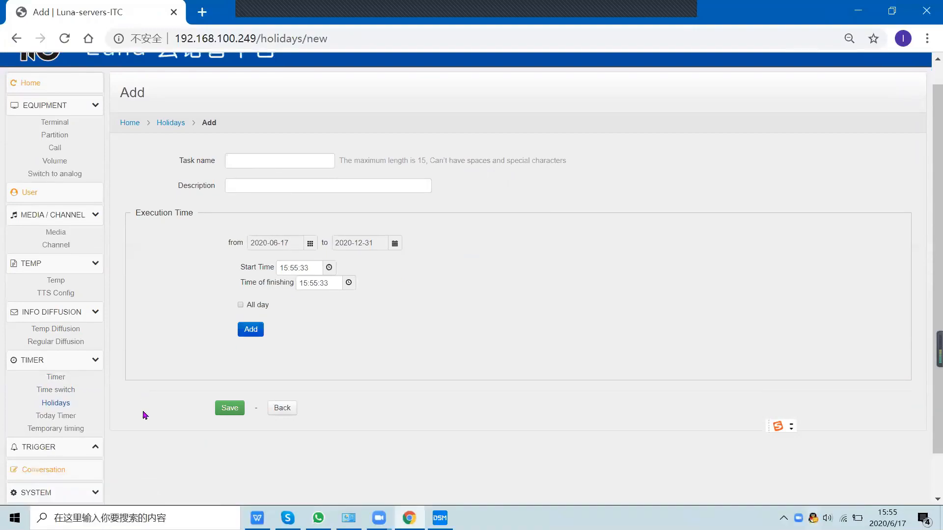
- Look through today's timer table and start a new temporary timing entry
click(88, 368)
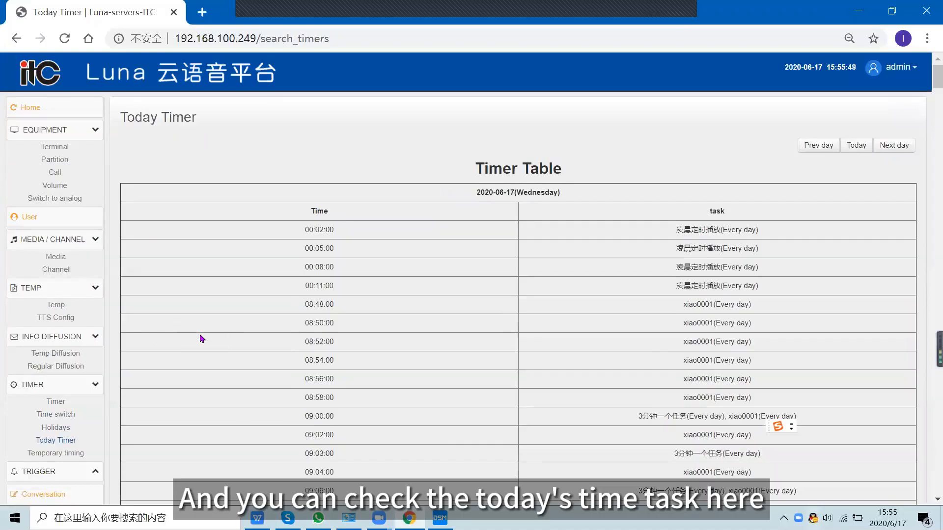
scroll(203, 339, down, 1)
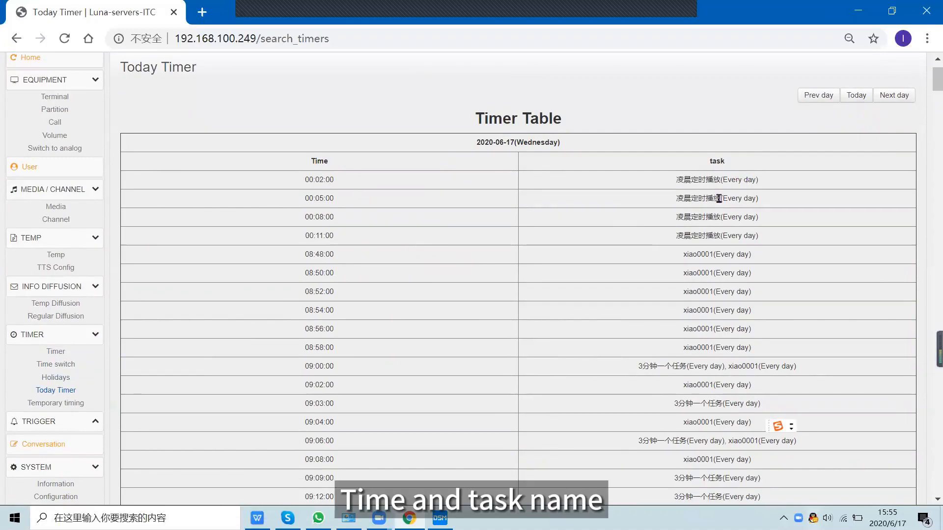
click(56, 403)
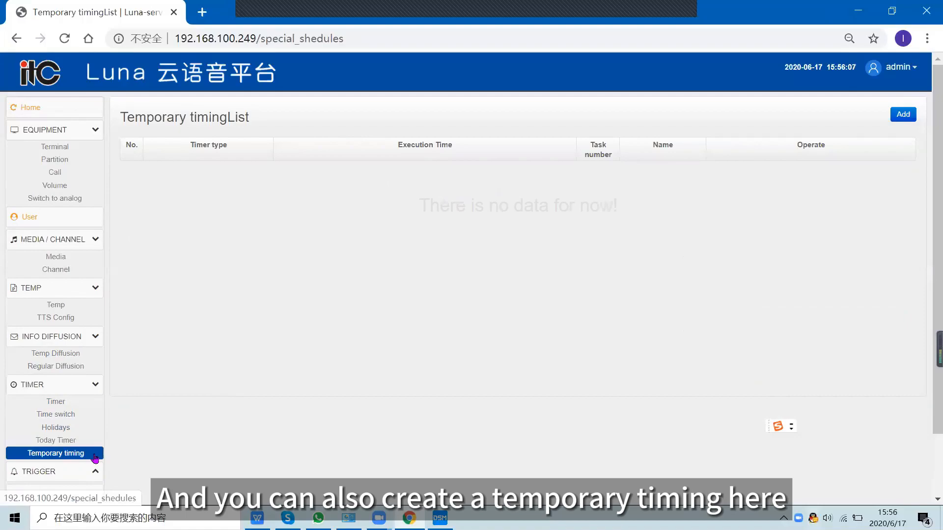
click(903, 114)
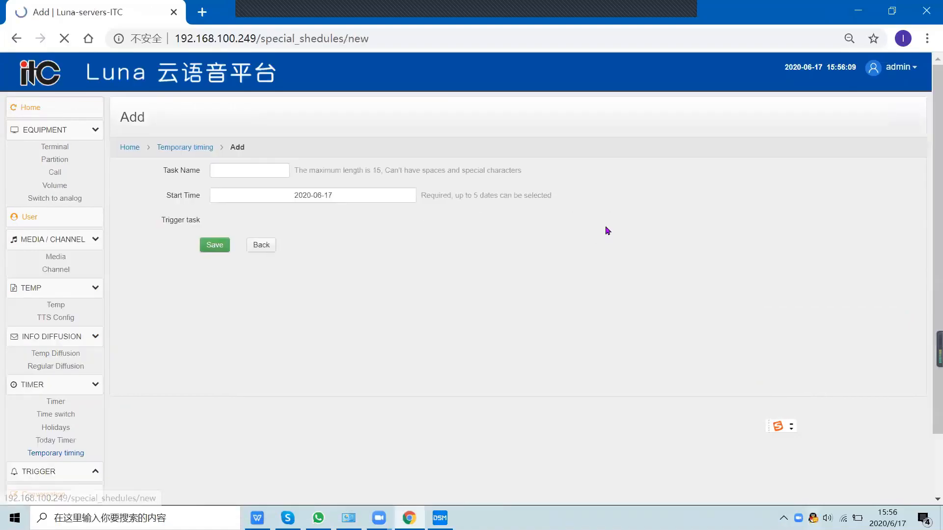
- Expand the Trigger navigation group and collapse the Timer, Info Diffusion, Temp, Media/Channel and Equipment groups
scroll(135, 405, down, 2)
click(100, 397)
scroll(101, 393, down, 1)
click(88, 260)
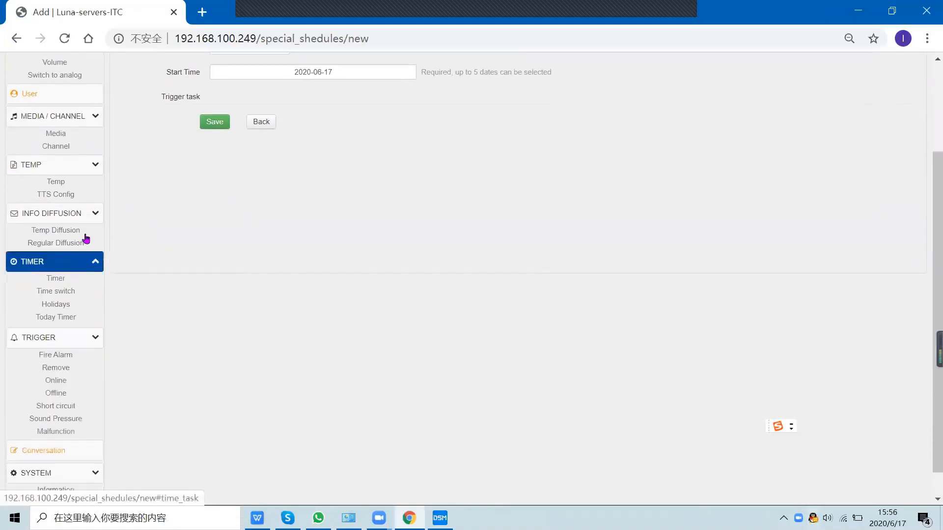
click(86, 232)
click(85, 216)
click(89, 190)
click(96, 113)
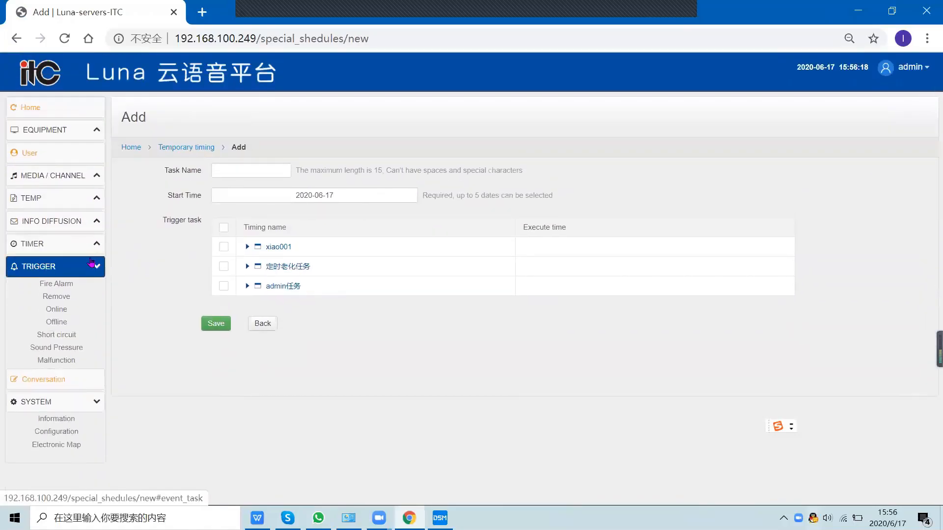
- Start a new fire alarm trigger and examine its terminals, channel input settings and available task types
click(95, 286)
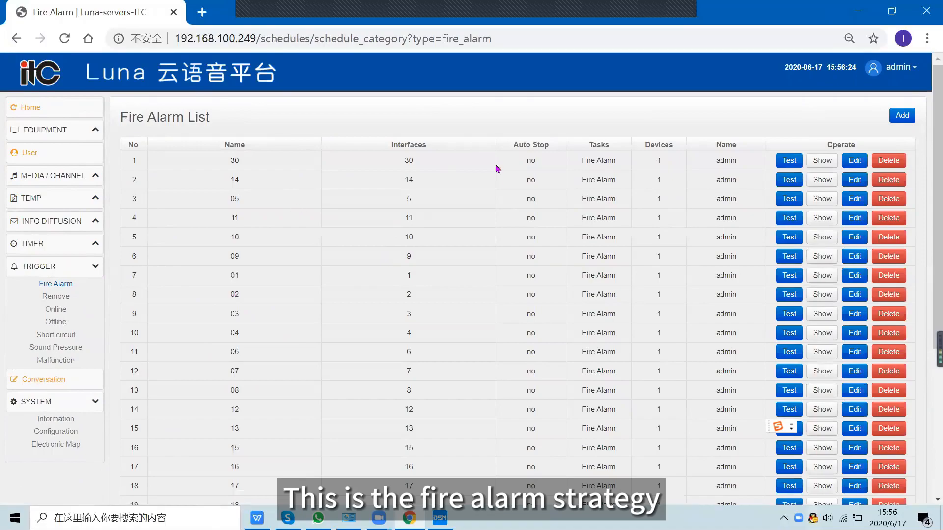
click(901, 116)
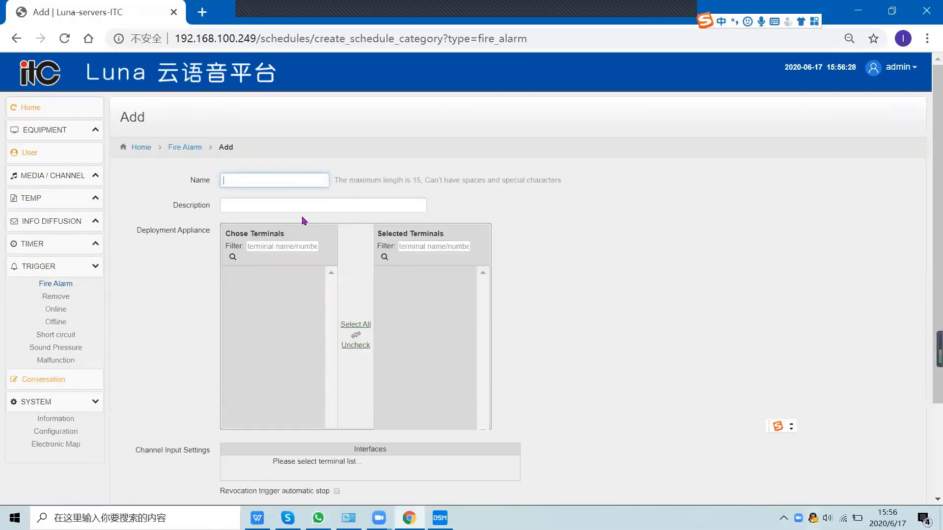
scroll(302, 219, down, 1)
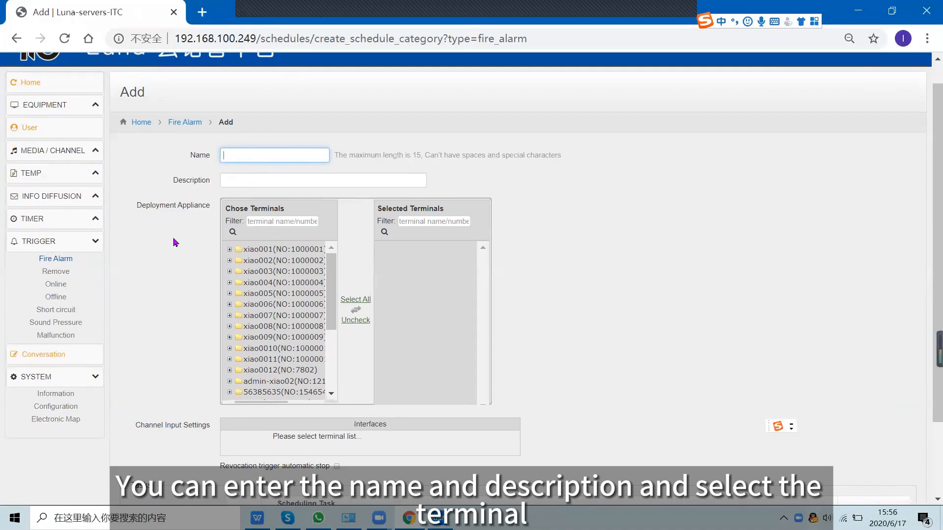
scroll(248, 269, down, 2)
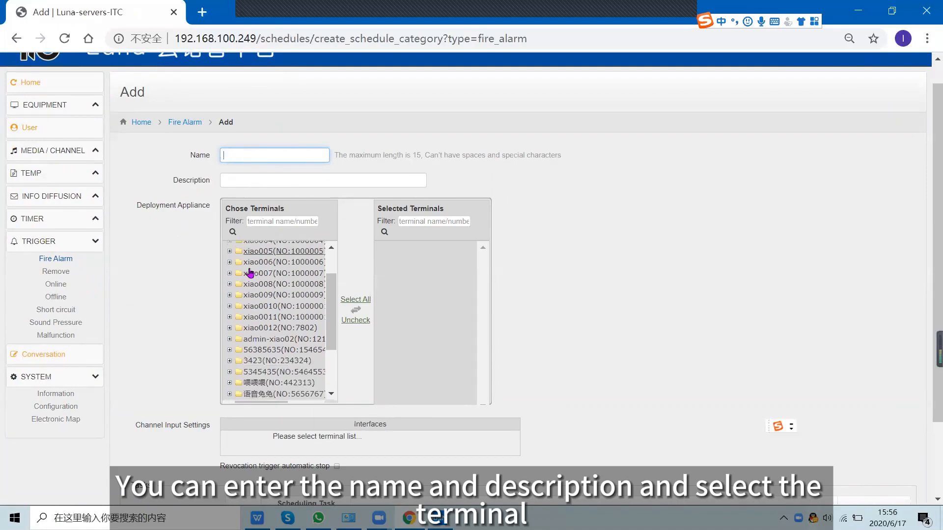
scroll(204, 292, down, 2)
scroll(237, 270, down, 2)
scroll(228, 346, down, 1)
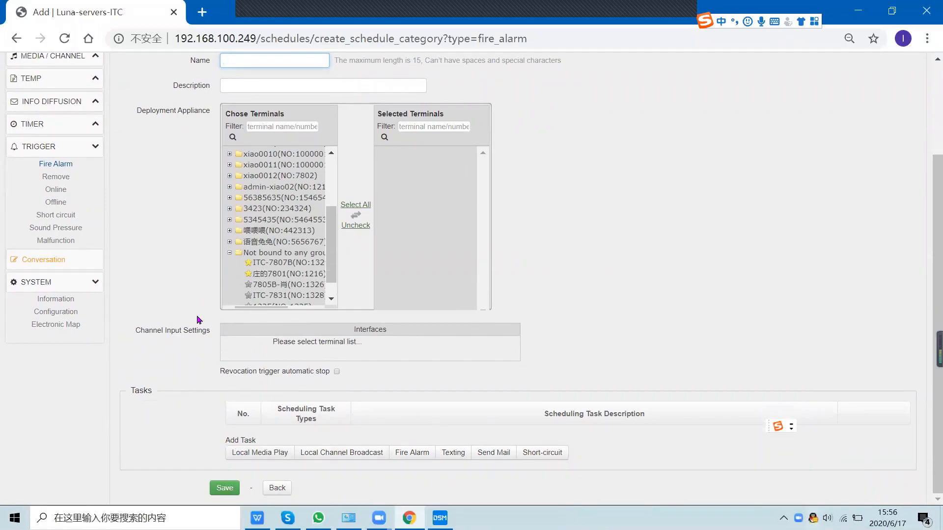
- View the Remove trigger's new-entry form and the Online and Offline trigger lists
scroll(189, 337, up, 1)
click(58, 225)
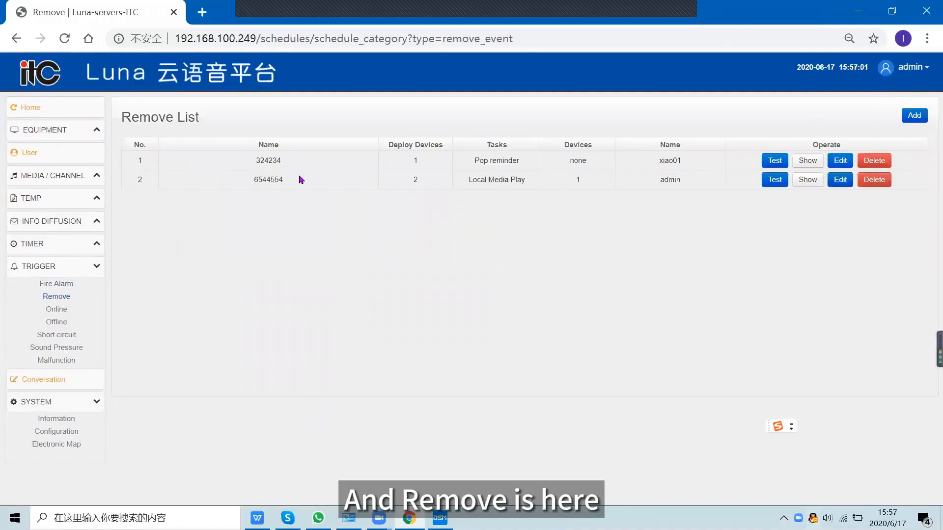
click(914, 115)
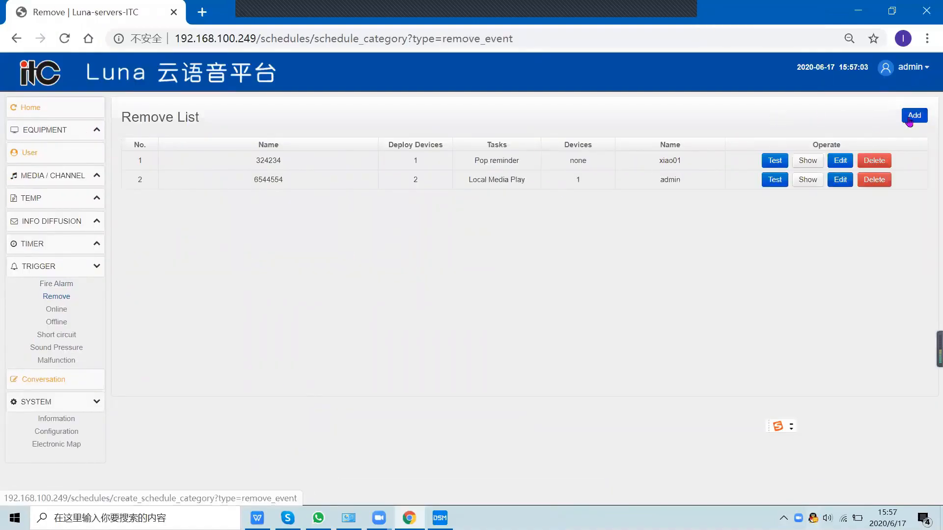
scroll(491, 167, down, 1)
click(84, 252)
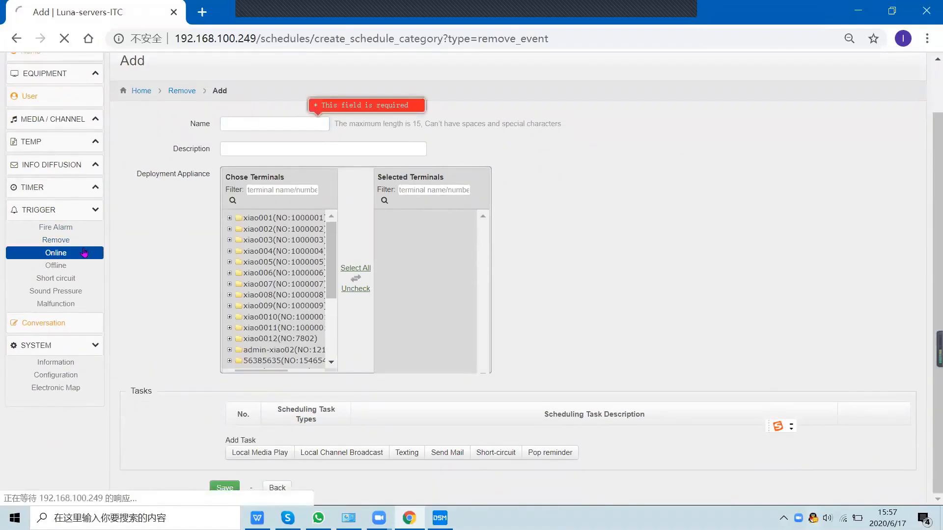
click(58, 323)
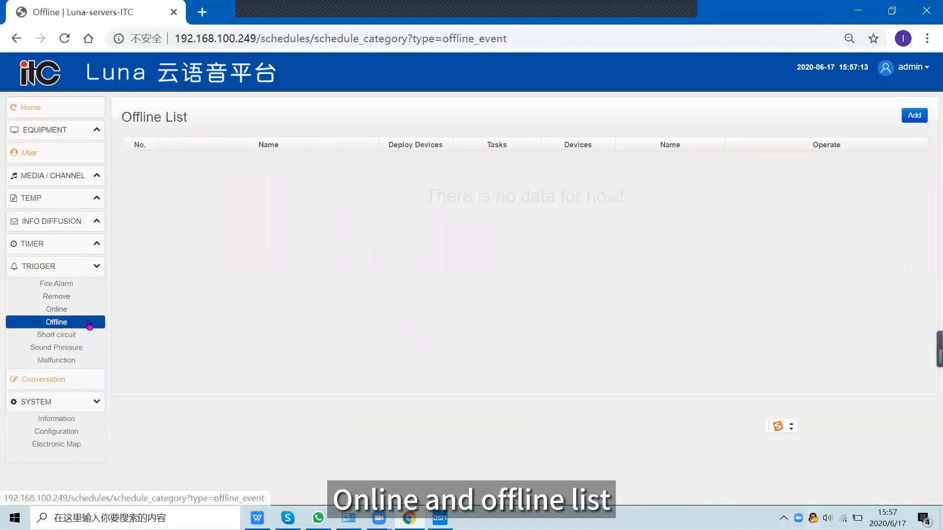
- Start a new short circuit trigger and examine its terminals, interfaces and available task types
click(98, 334)
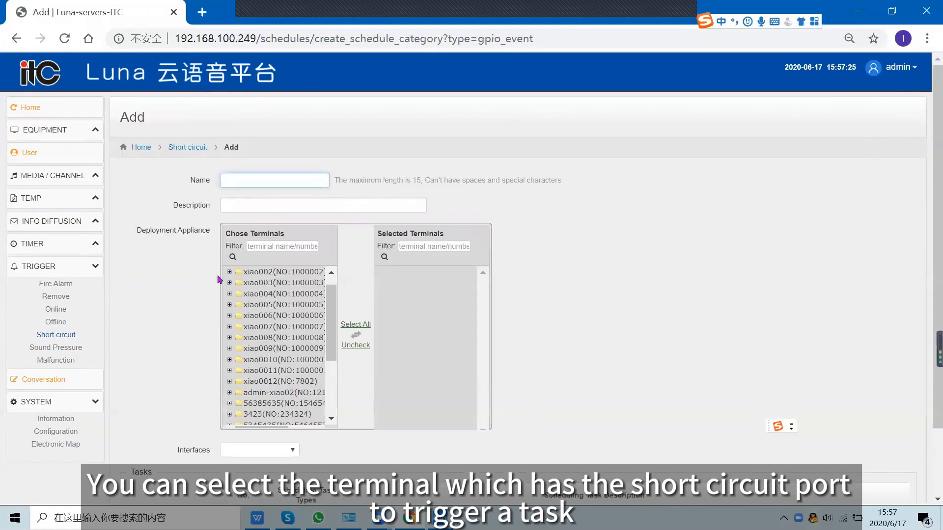
scroll(219, 280, down, 2)
scroll(186, 348, down, 2)
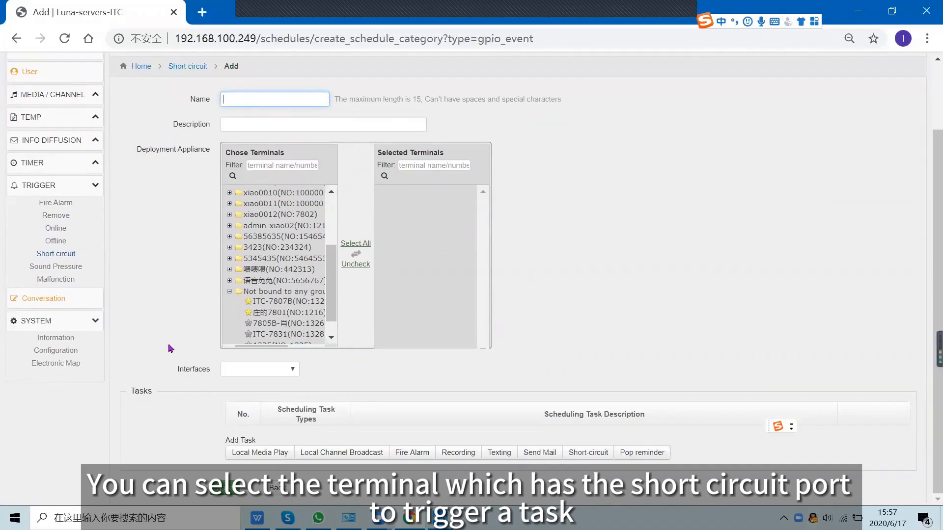
- View the new-entry forms for a sound pressure trigger and for a malfunction trigger
click(71, 270)
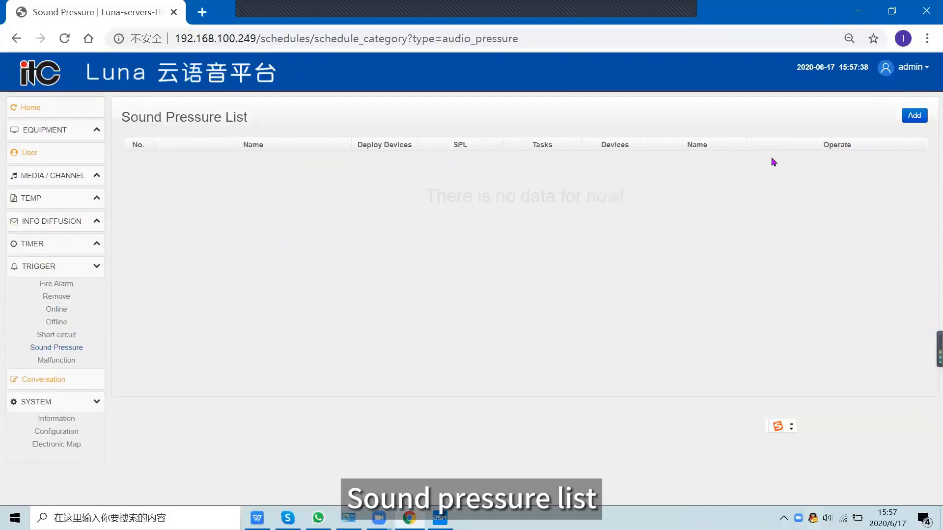
click(906, 117)
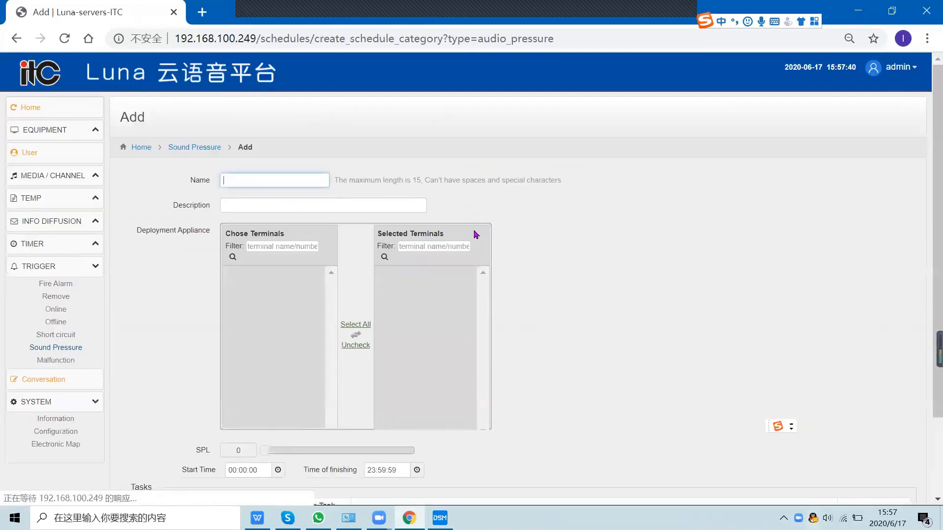
scroll(348, 244, down, 2)
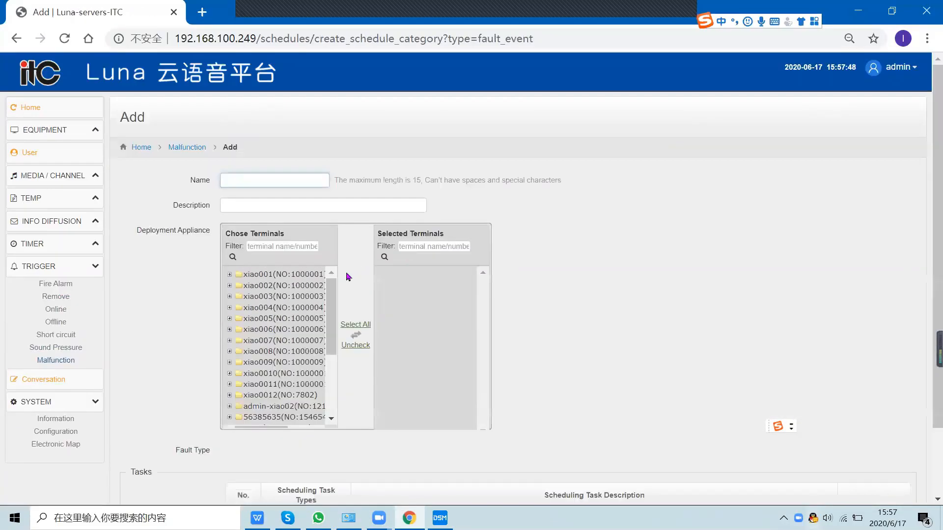
scroll(306, 269, down, 2)
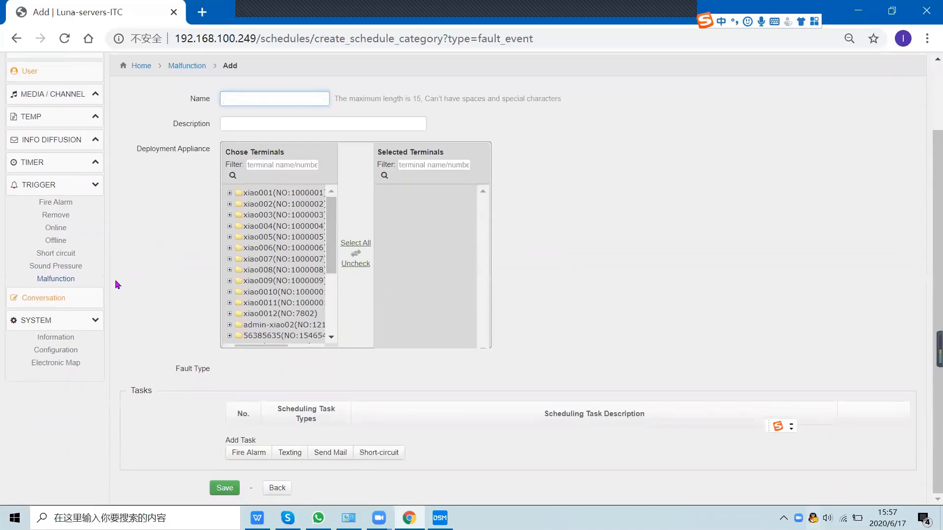
- View the conversation list and collapse the Trigger navigation group
click(99, 295)
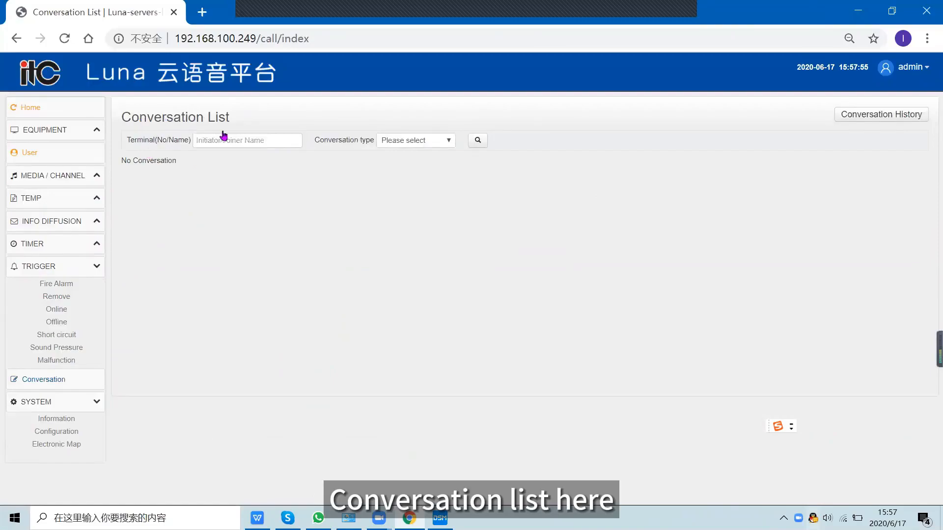
click(97, 267)
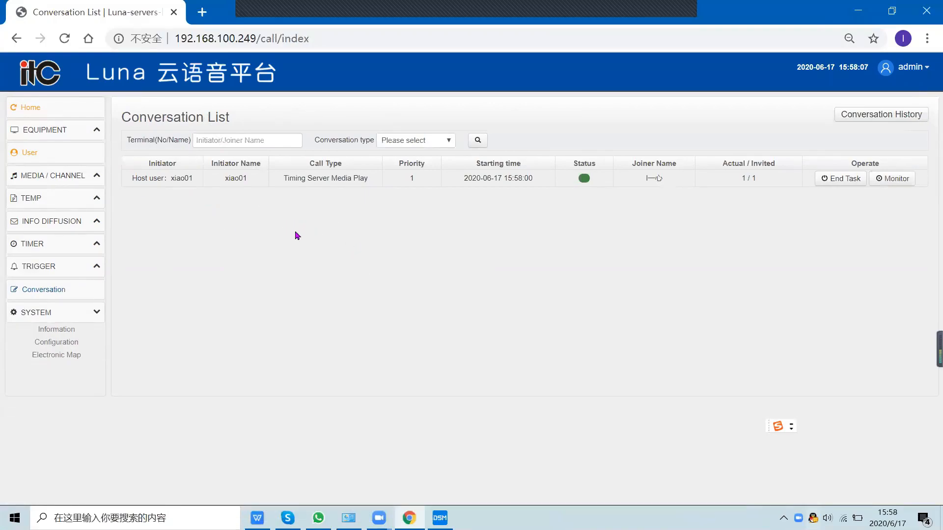
- Review the system information pages, including the operating status, register info and application logs
click(84, 328)
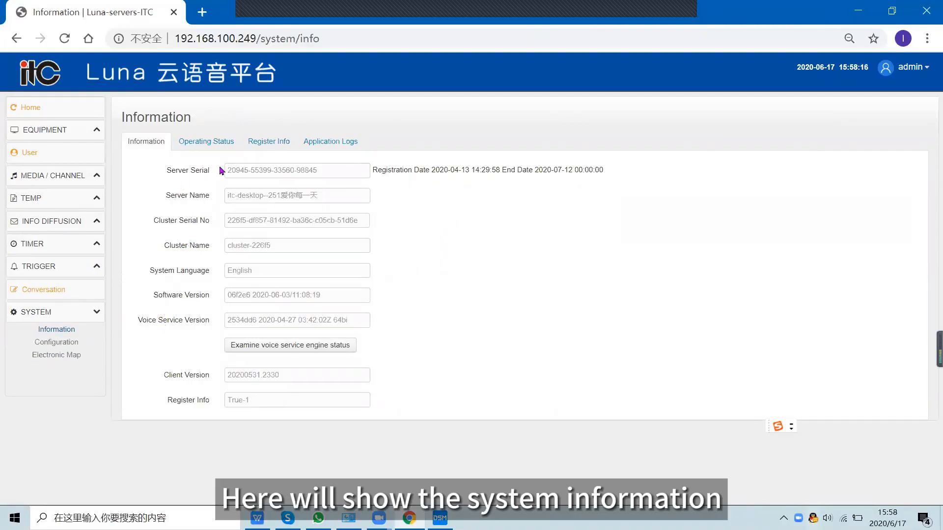
click(223, 146)
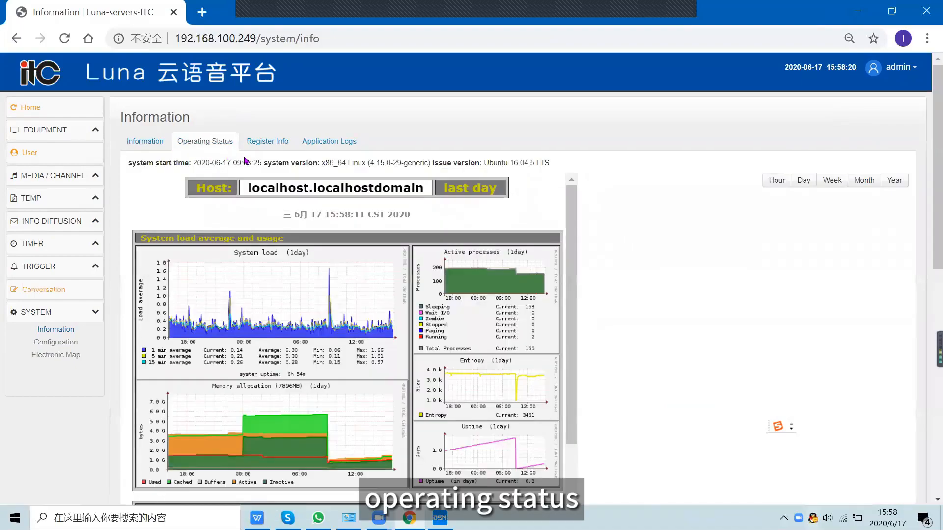
click(287, 147)
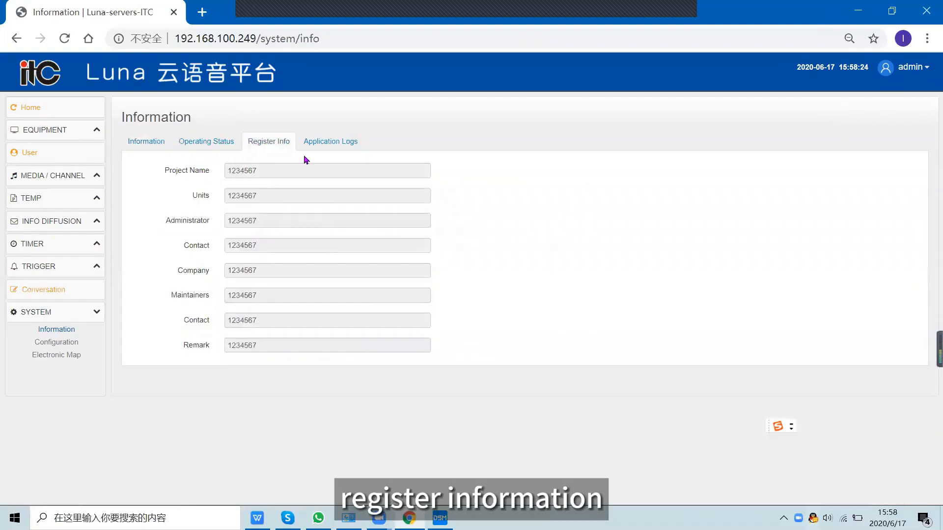
click(339, 147)
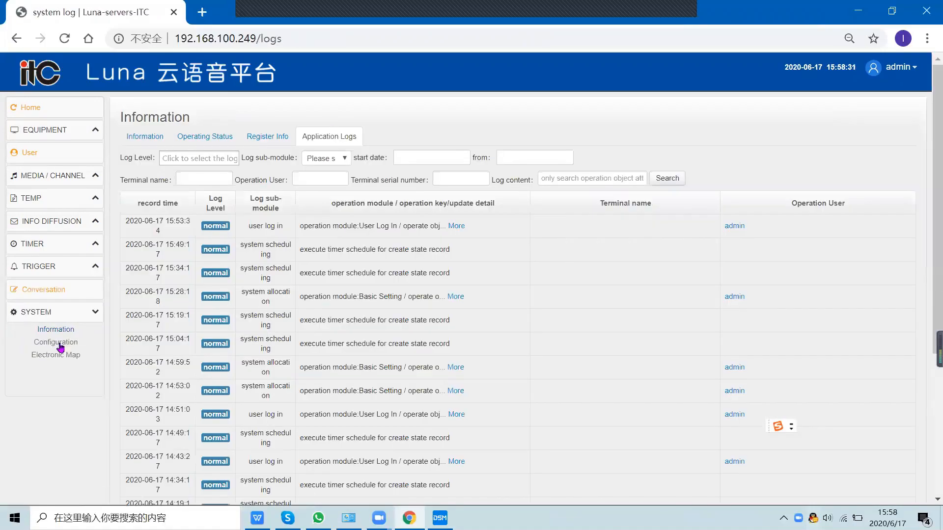
- Review the system configuration's project information, basic server settings, network settings and dialogue tones
click(59, 343)
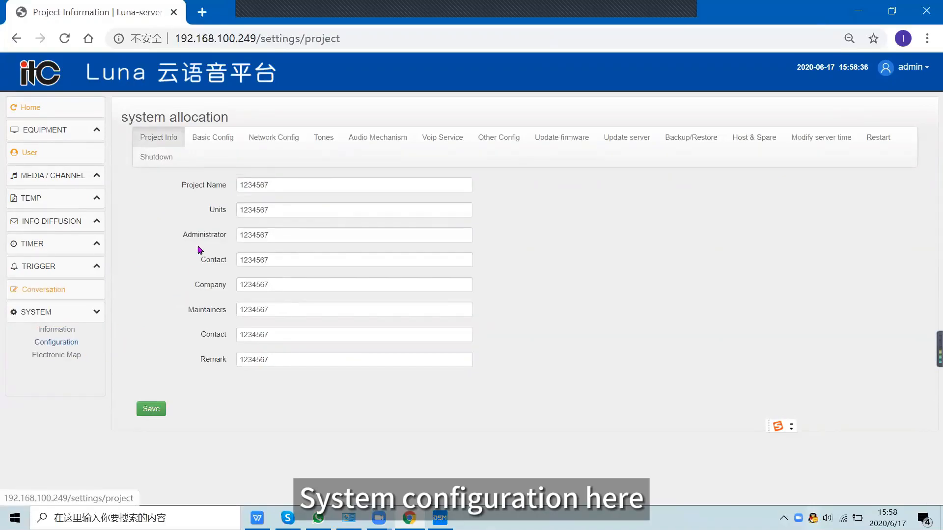
click(218, 140)
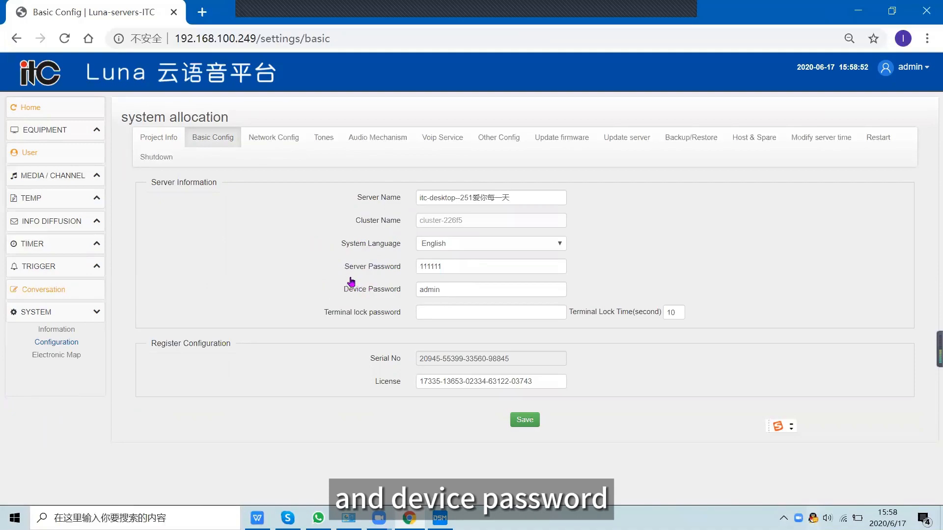
click(284, 141)
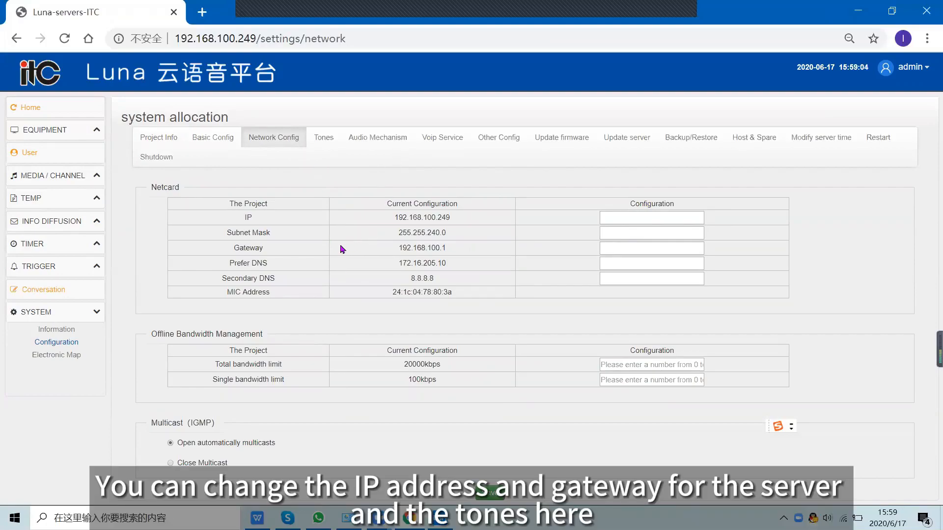
click(325, 140)
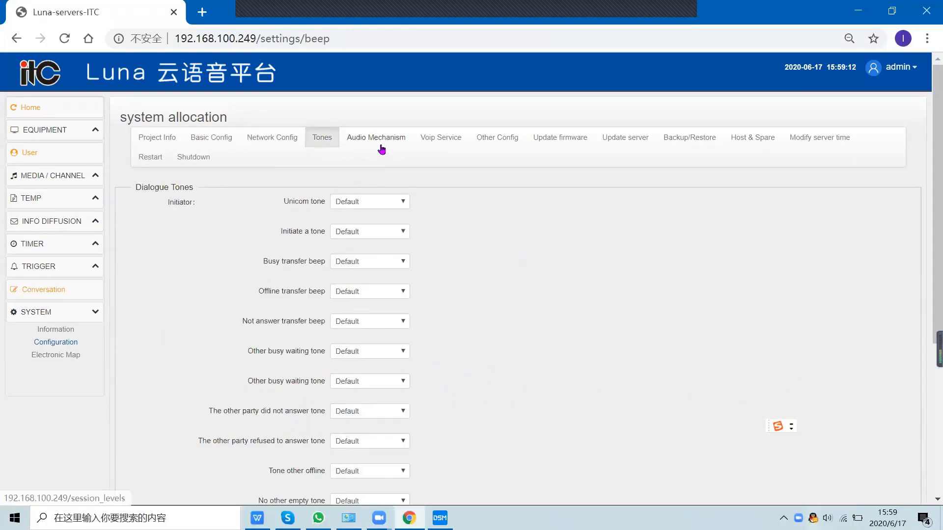
- Review the audio session priorities, the VOIP access configuration and the mail and logo settings under Other Config
click(381, 147)
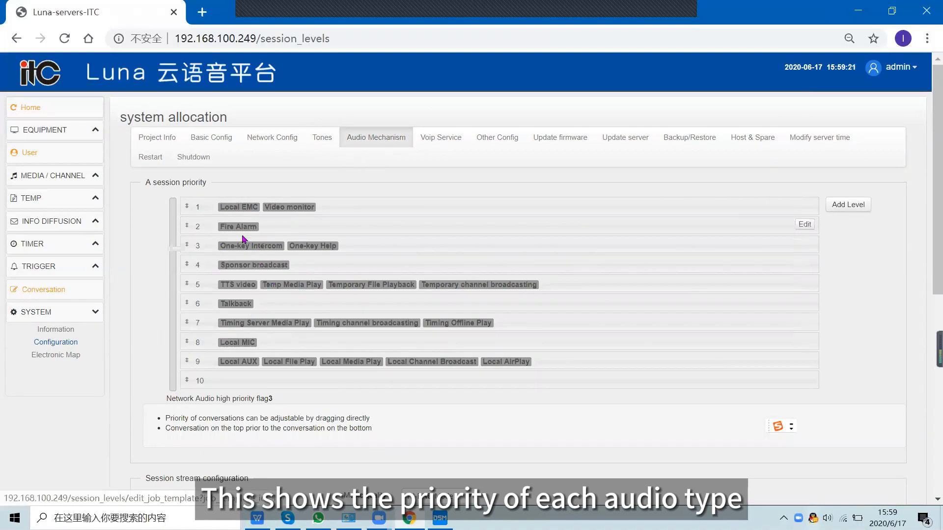
click(446, 149)
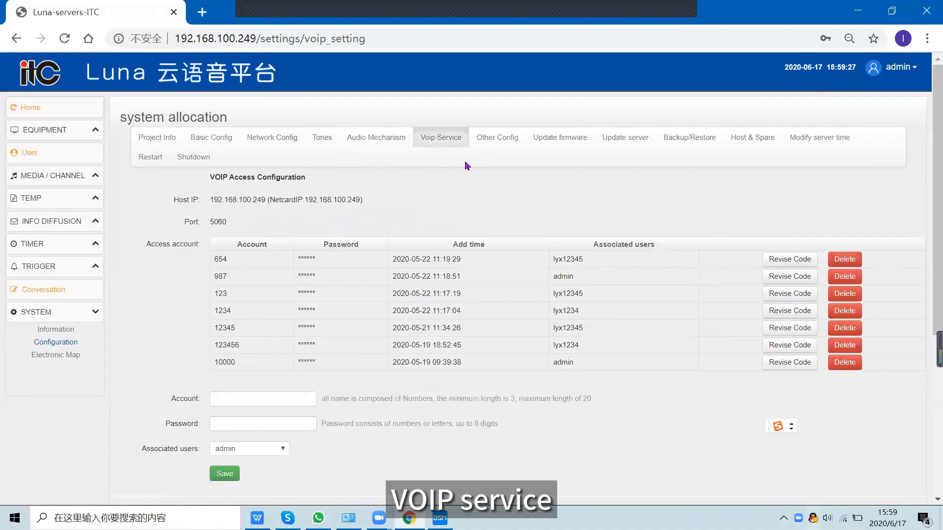
click(504, 144)
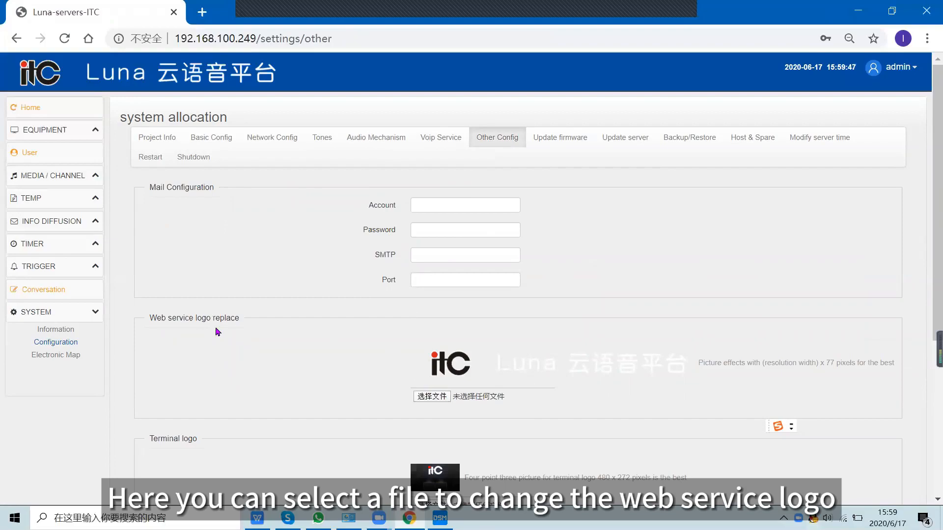
- Review the firmware update, server update, backup/restore and host and spare server pages, and open the server time settings
click(560, 146)
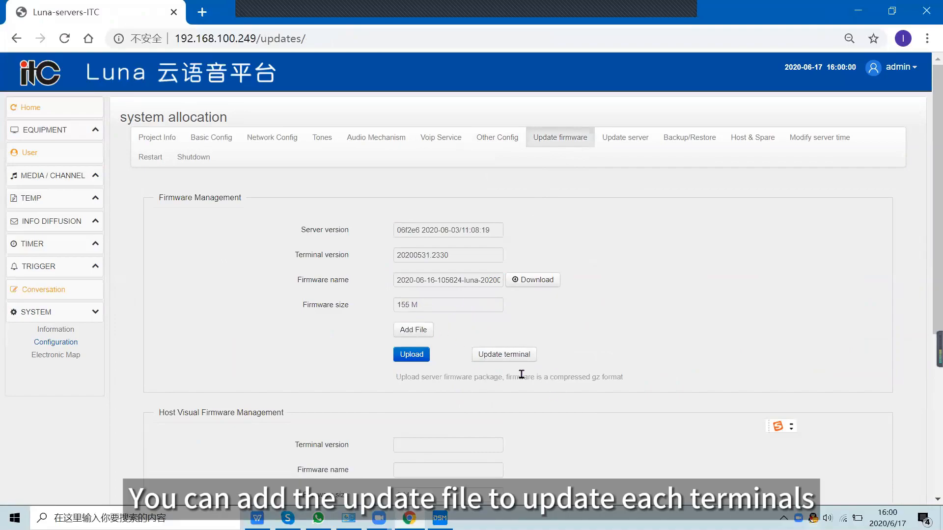
click(626, 142)
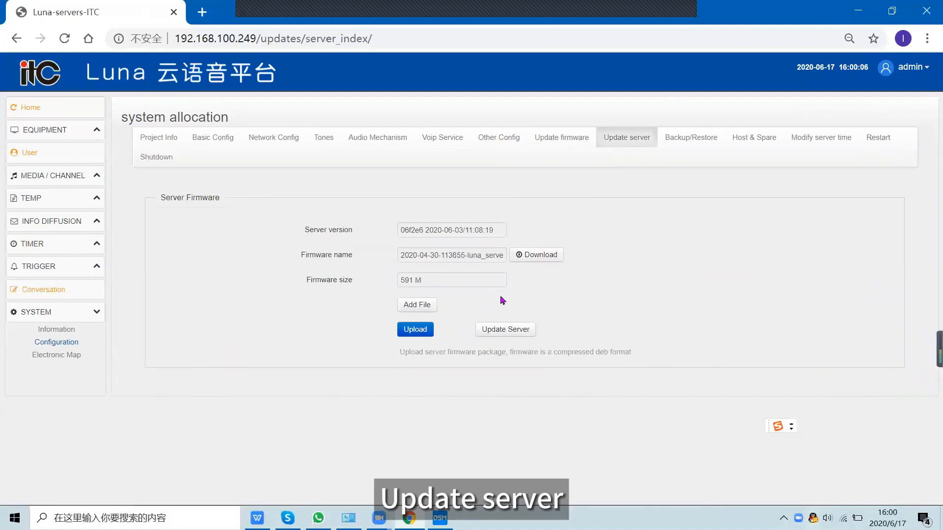
click(670, 139)
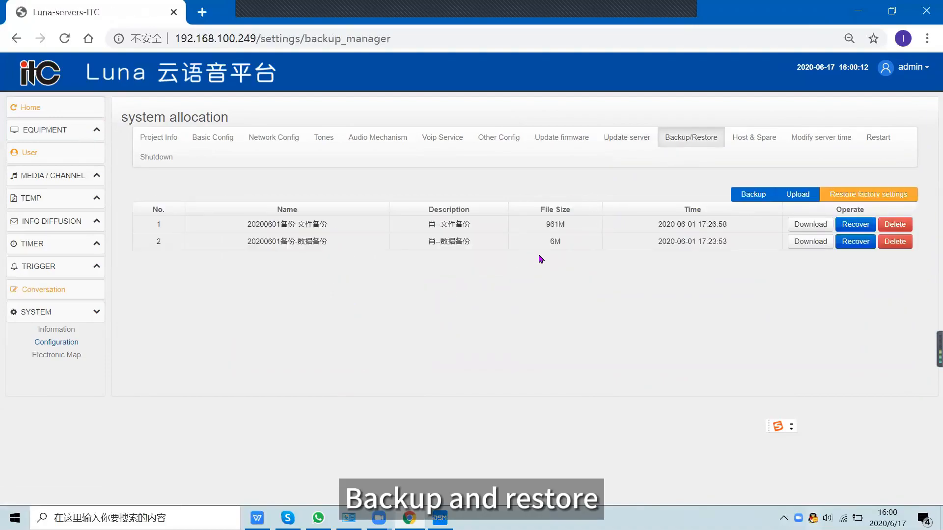
click(751, 140)
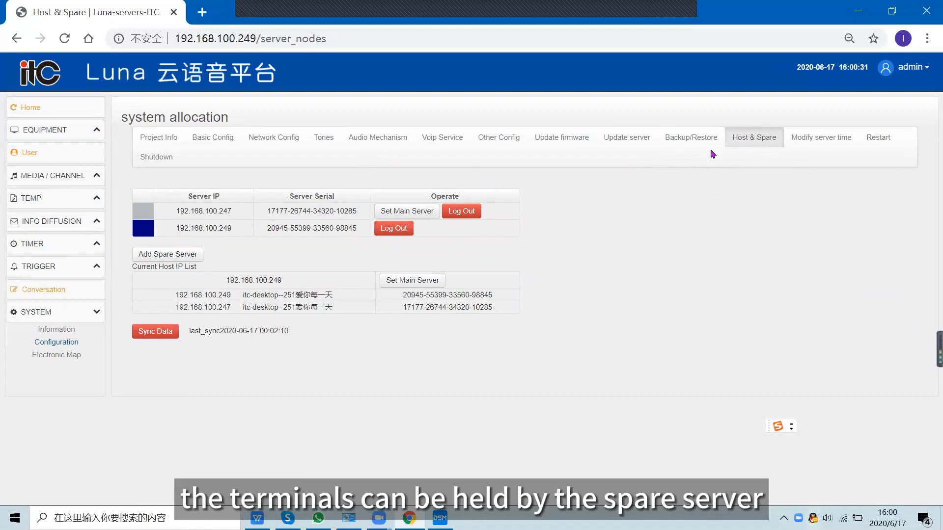
click(831, 146)
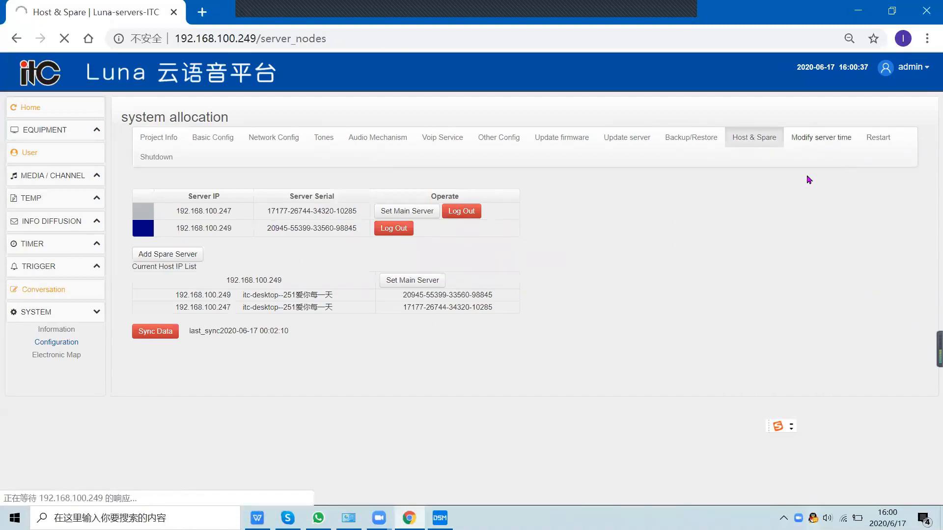